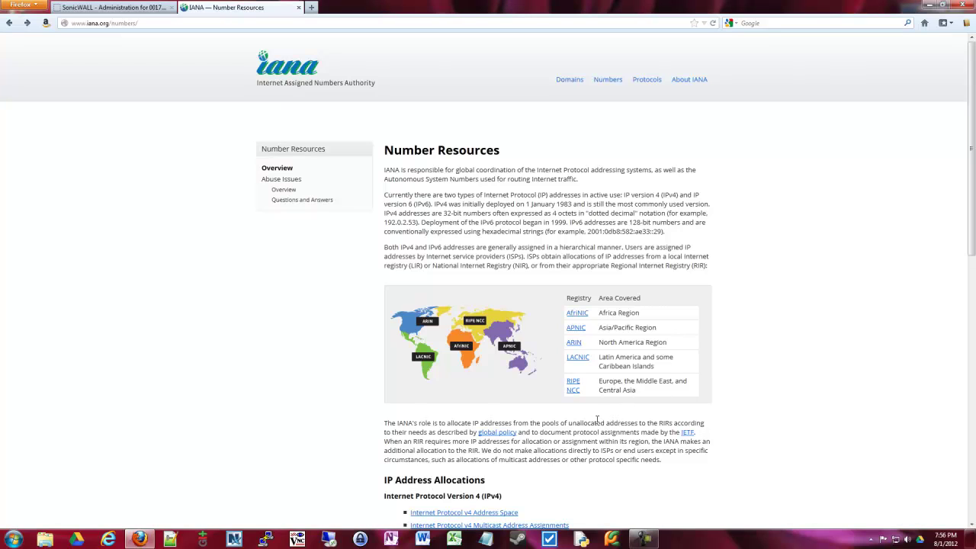
Scroll IANA's Number Resources page to the Internet Protocol v4 Address Space link and highlight it.
{"action": "scroll", "coordinate": [599, 420], "scroll_direction": "down", "scroll_amount": 3}
{"action": "scroll", "coordinate": [601, 420], "scroll_direction": "down", "scroll_amount": 2}
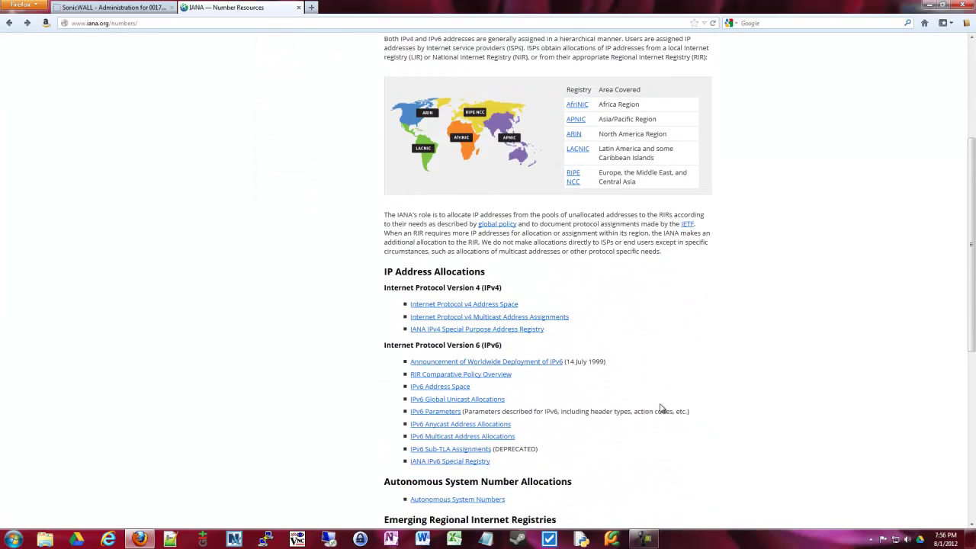
{"action": "scroll", "coordinate": [437, 297], "scroll_direction": "up", "scroll_amount": 3}
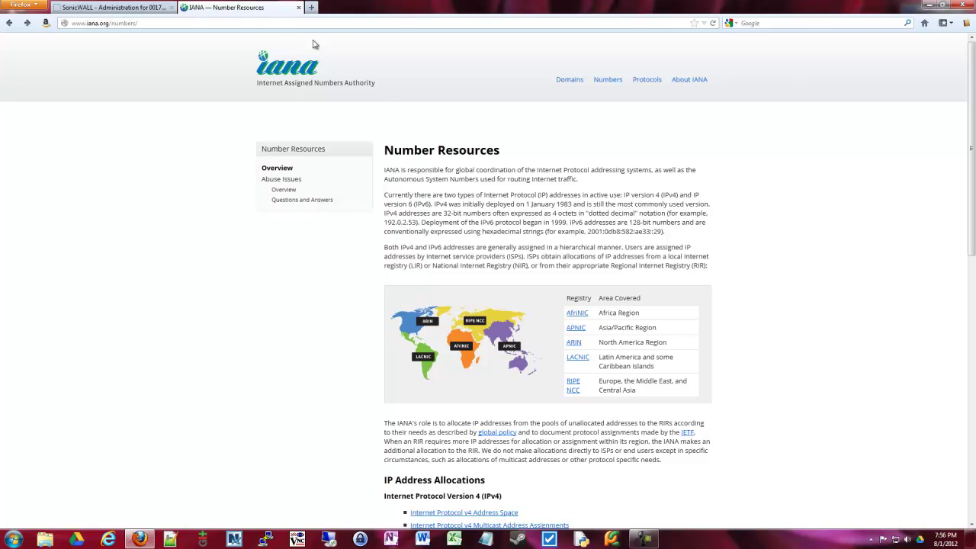
{"action": "scroll", "coordinate": [533, 229], "scroll_direction": "down", "scroll_amount": 6}
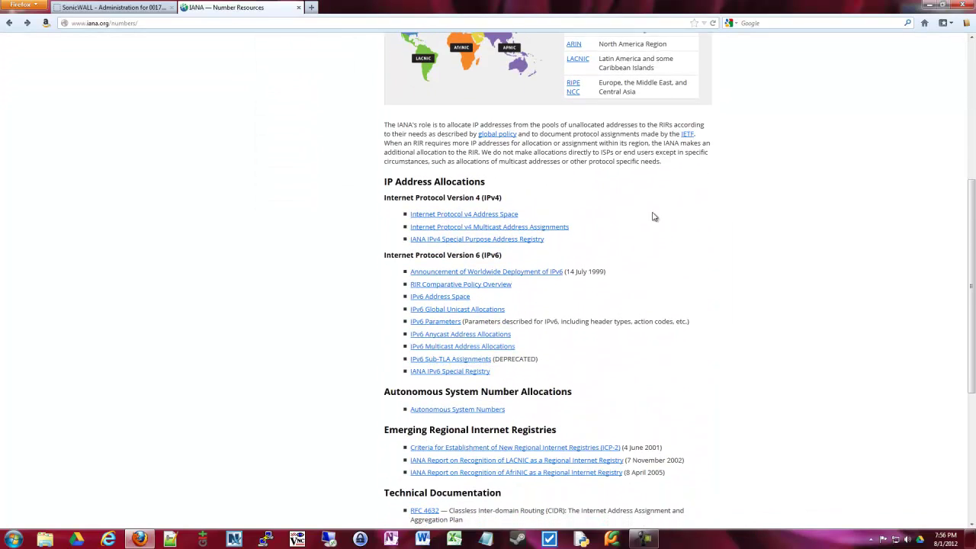
{"action": "left_click_drag", "start_coordinate": [526, 214], "coordinate": [427, 212]}
Open the IPv4 Address Space registry and highlight the 012/8 and 013/8 Xerox Corporation rows.
{"action": "left_click", "coordinate": [450, 211]}
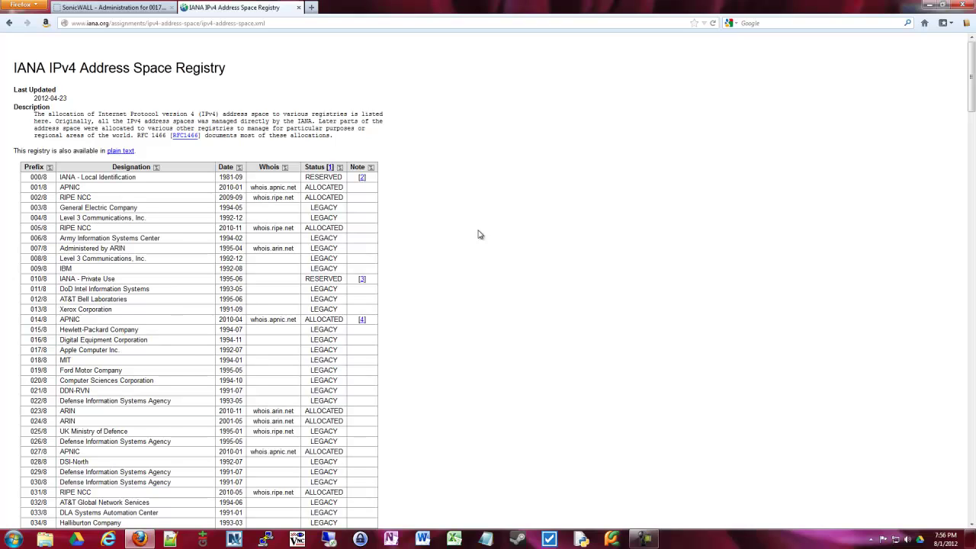
{"action": "scroll", "coordinate": [479, 235], "scroll_direction": "down", "scroll_amount": 4}
{"action": "scroll", "coordinate": [536, 169], "scroll_direction": "up", "scroll_amount": 2}
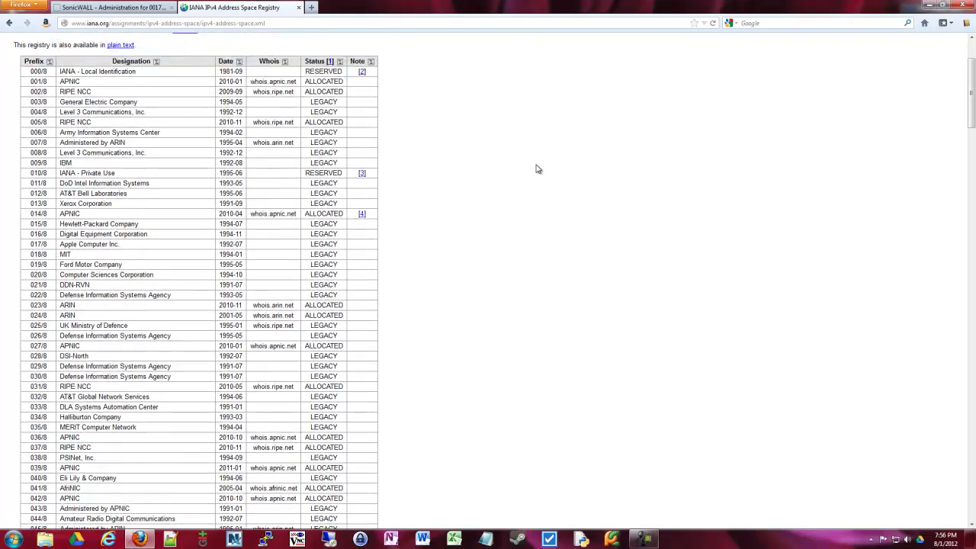
{"action": "scroll", "coordinate": [536, 168], "scroll_direction": "up", "scroll_amount": 3}
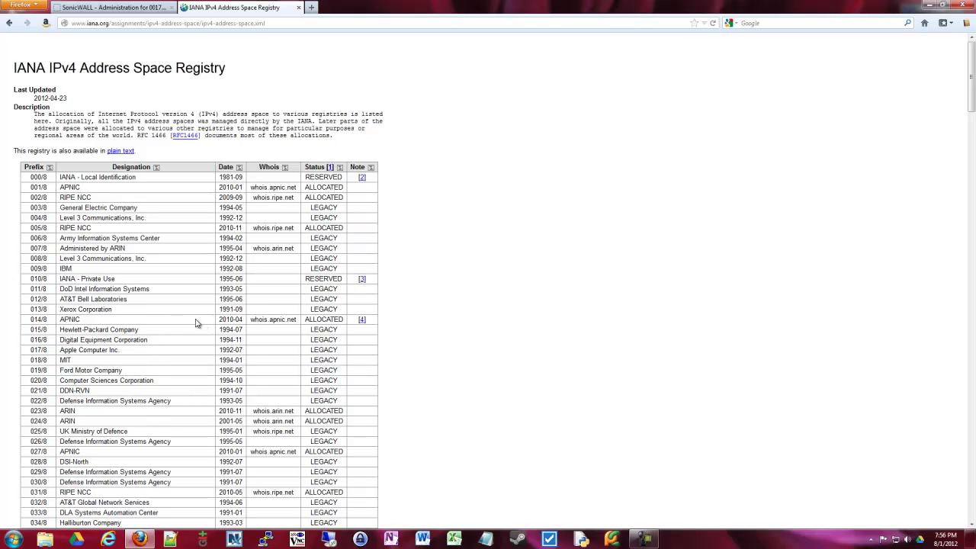
{"action": "left_click_drag", "start_coordinate": [122, 311], "coordinate": [58, 311]}
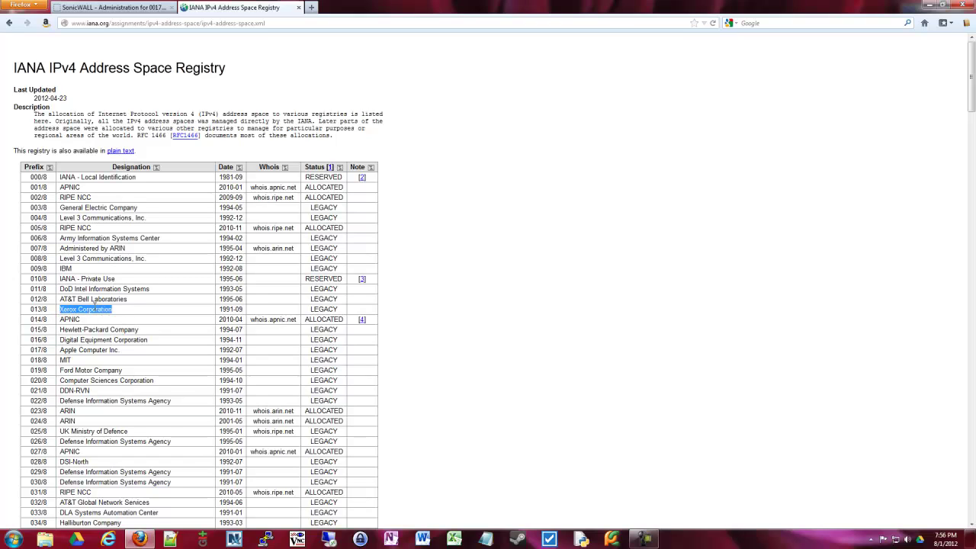
{"action": "left_click_drag", "start_coordinate": [131, 303], "coordinate": [50, 310]}
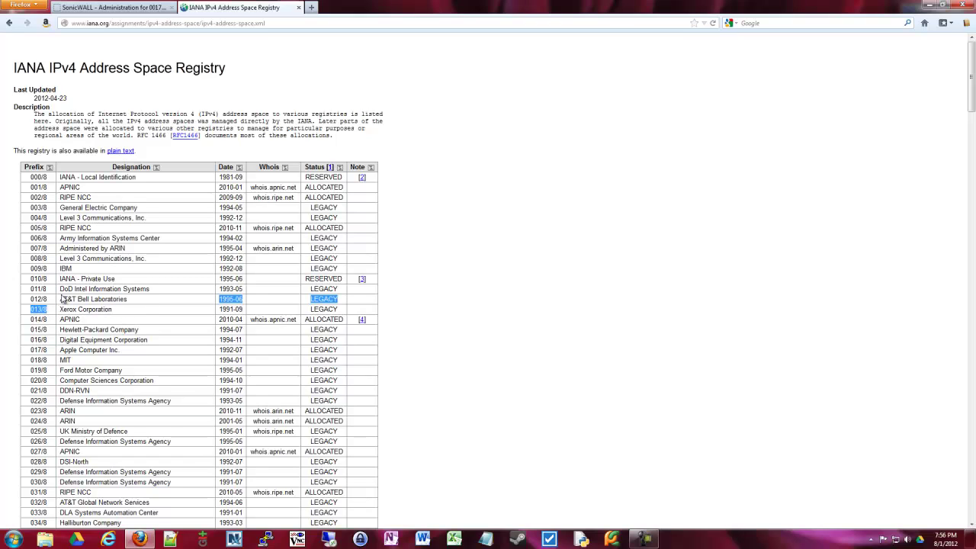
{"action": "left_click", "coordinate": [122, 285]}
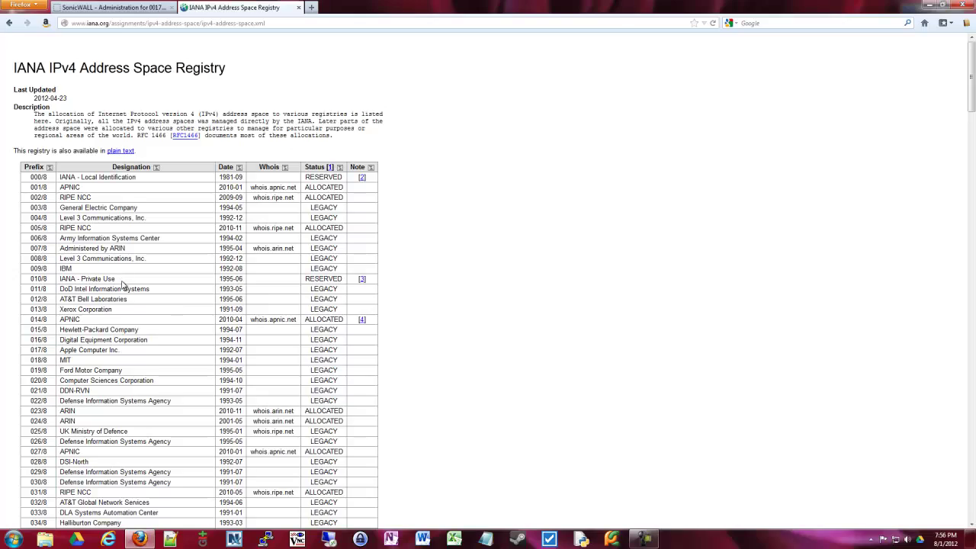
Scroll further through the registry, highlighting the DoD, ARIN 023/8 and RIPE 031/8 entries.
{"action": "scroll", "coordinate": [122, 286], "scroll_direction": "down", "scroll_amount": 5}
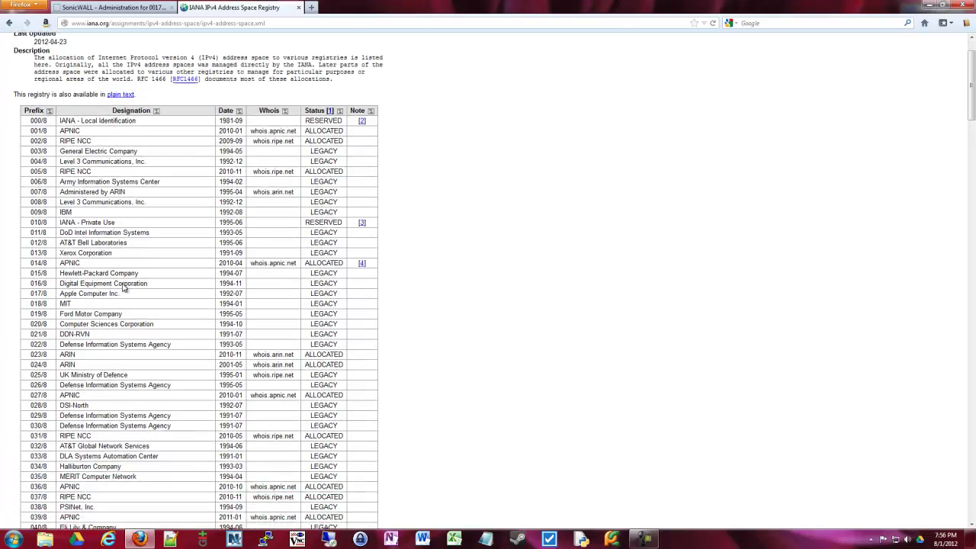
{"action": "scroll", "coordinate": [122, 286], "scroll_direction": "down", "scroll_amount": 5}
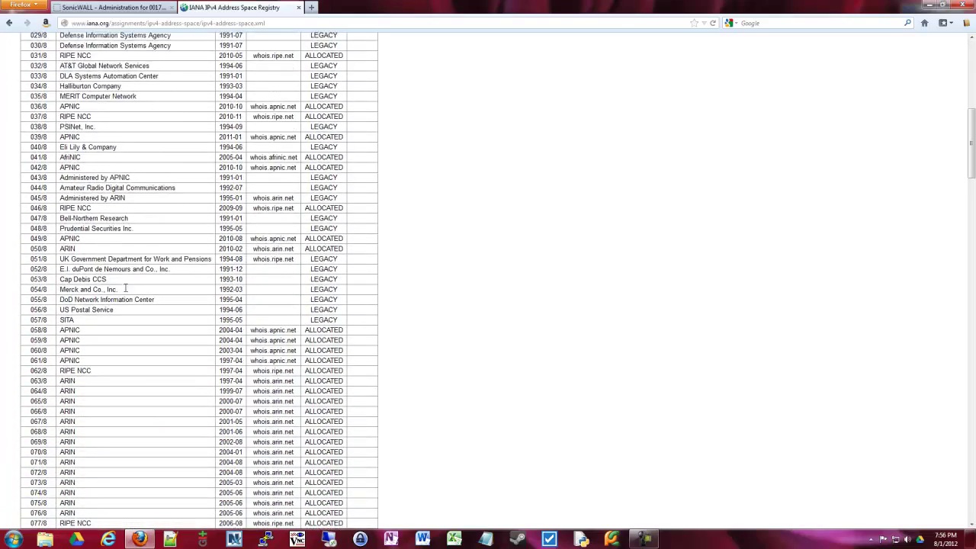
{"action": "left_click_drag", "start_coordinate": [165, 287], "coordinate": [61, 287]}
{"action": "left_click", "coordinate": [132, 265]}
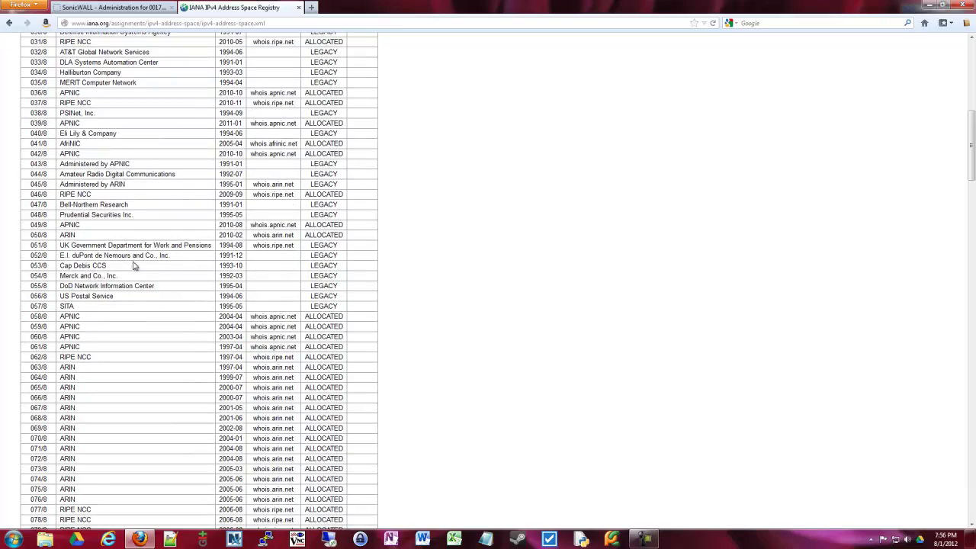
{"action": "scroll", "coordinate": [133, 262], "scroll_direction": "down", "scroll_amount": 7}
{"action": "scroll", "coordinate": [133, 262], "scroll_direction": "up", "scroll_amount": 17}
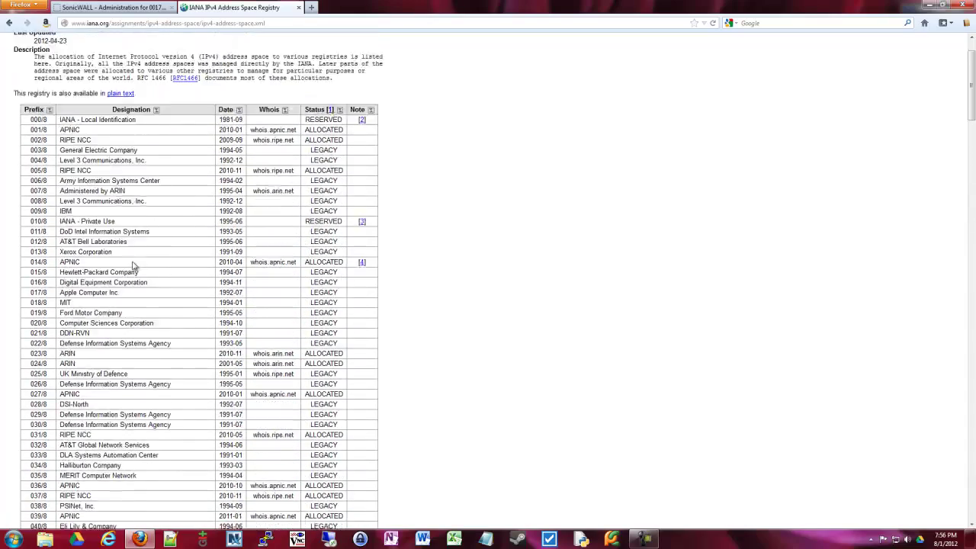
{"action": "scroll", "coordinate": [90, 278], "scroll_direction": "down", "scroll_amount": 1}
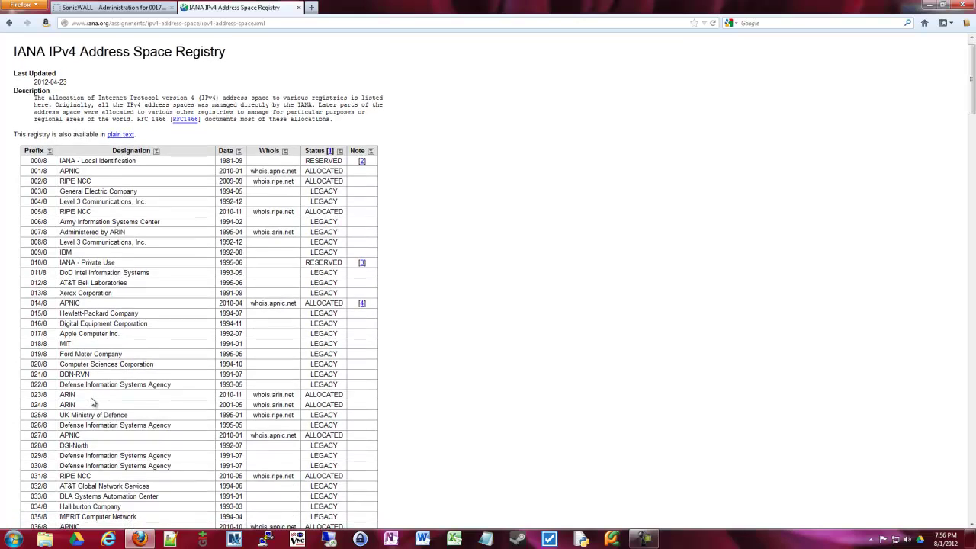
{"action": "double_click", "coordinate": [67, 391]}
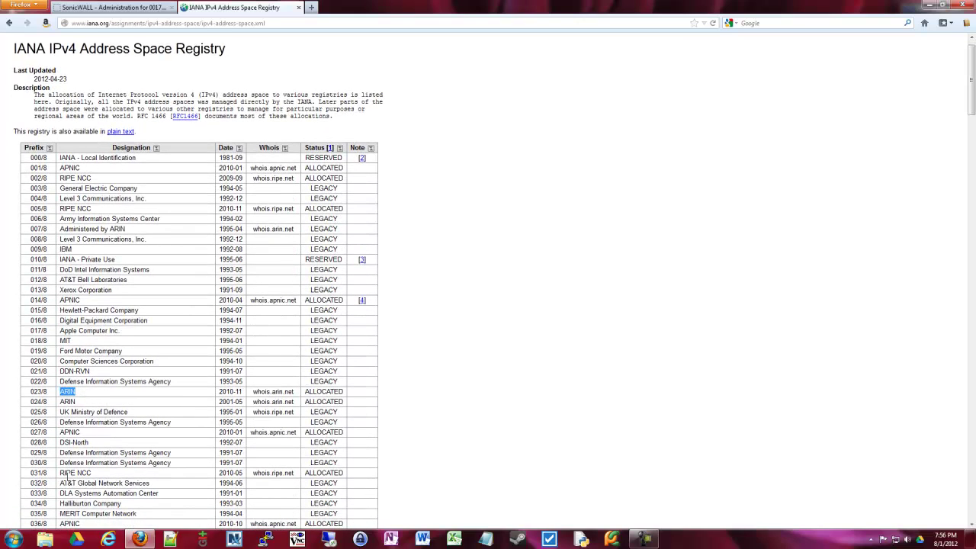
{"action": "left_click_drag", "start_coordinate": [60, 475], "coordinate": [77, 475]}
{"action": "left_click_drag", "start_coordinate": [60, 524], "coordinate": [77, 524]}
{"action": "scroll", "coordinate": [112, 442], "scroll_direction": "down", "scroll_amount": 1}
{"action": "scroll", "coordinate": [124, 228], "scroll_direction": "up", "scroll_amount": 2}
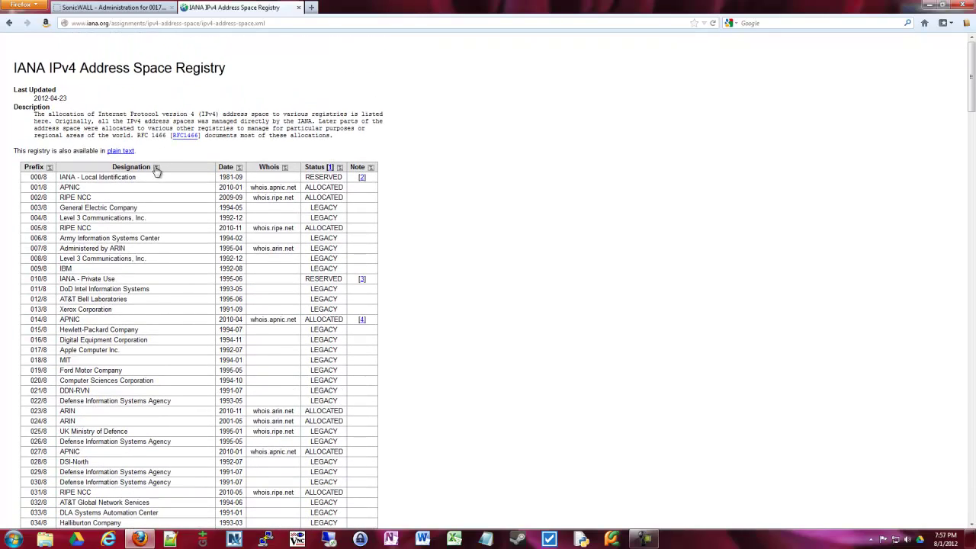
Sort the registry by designation and highlight the AfriNIC row and ARIN rows 007/8 to 165/8.
{"action": "left_click", "coordinate": [156, 168]}
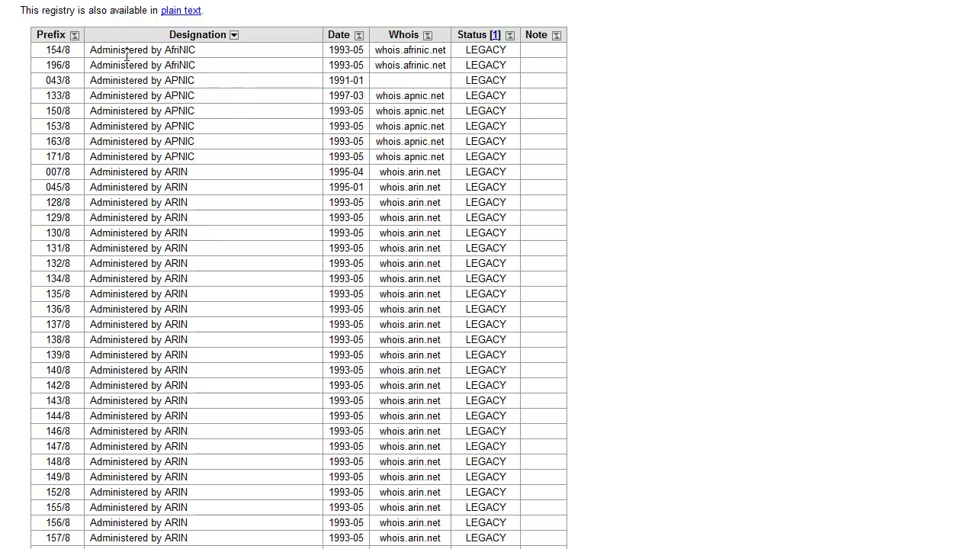
{"action": "left_click_drag", "start_coordinate": [48, 51], "coordinate": [63, 50]}
{"action": "left_click_drag", "start_coordinate": [216, 52], "coordinate": [71, 96]}
{"action": "scroll", "coordinate": [219, 160], "scroll_direction": "down", "scroll_amount": 2}
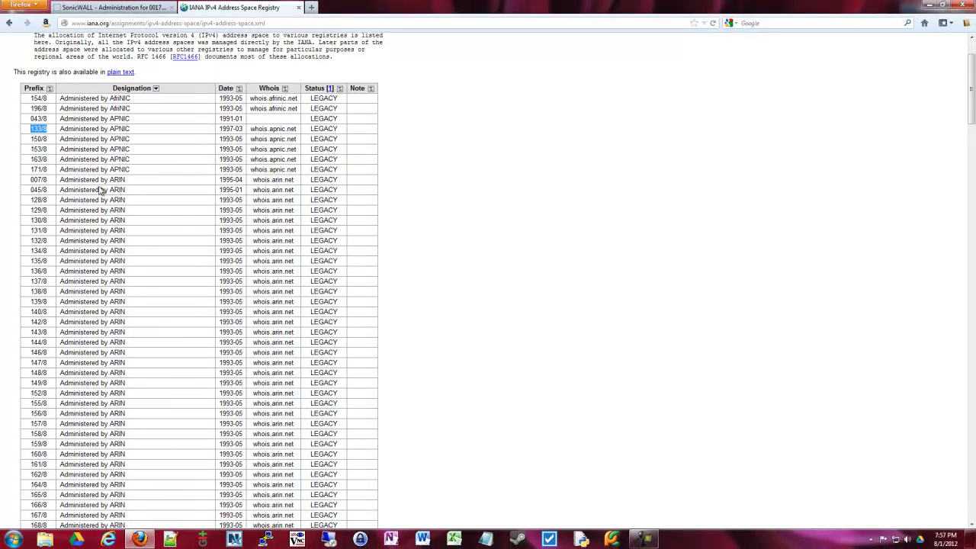
{"action": "left_click_drag", "start_coordinate": [29, 181], "coordinate": [141, 482]}
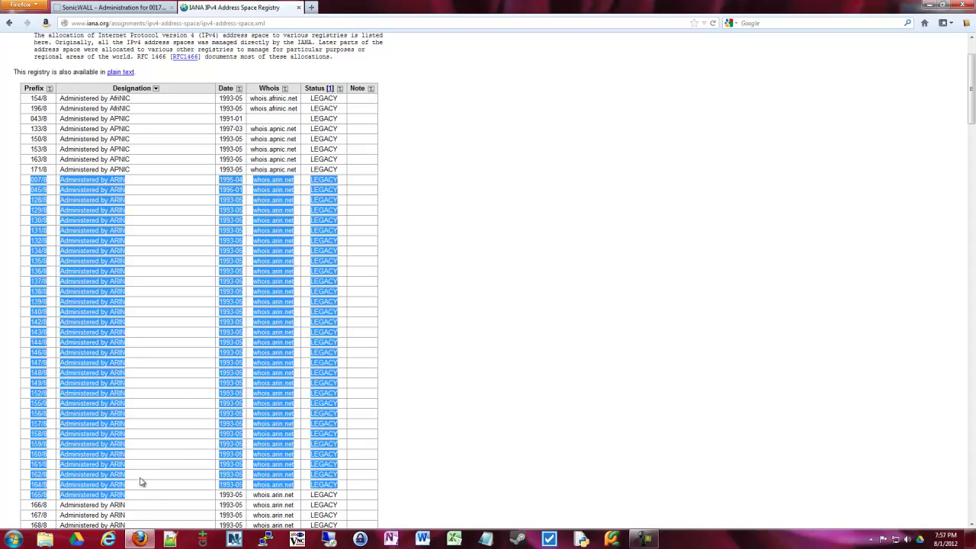
{"action": "scroll", "coordinate": [47, 324], "scroll_direction": "down", "scroll_amount": 6}
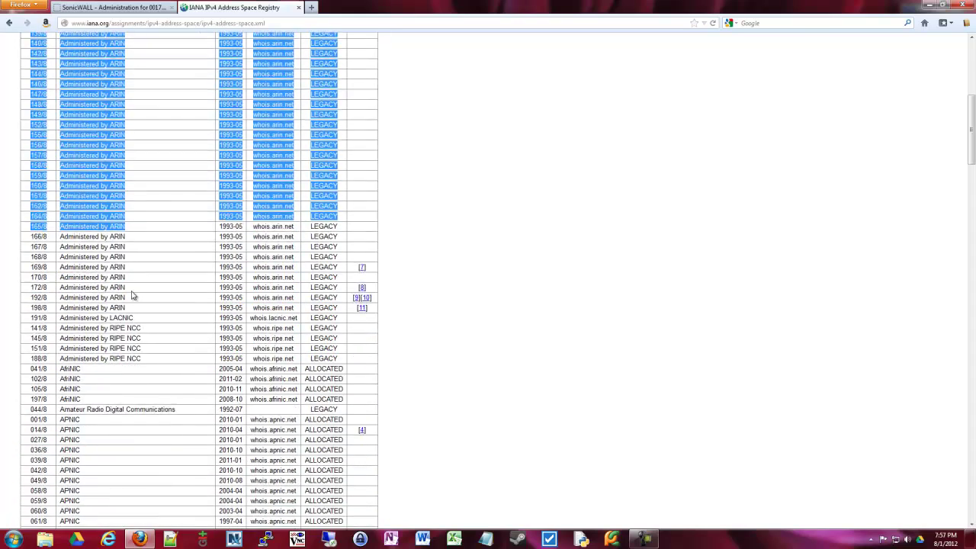
{"action": "scroll", "coordinate": [131, 296], "scroll_direction": "down", "scroll_amount": 1}
{"action": "left_click", "coordinate": [165, 279]}
Highlight the LACNIC 191/8 row and the RIPE NCC 141/8 and 145/8 entries.
{"action": "left_click_drag", "start_coordinate": [26, 276], "coordinate": [185, 273]}
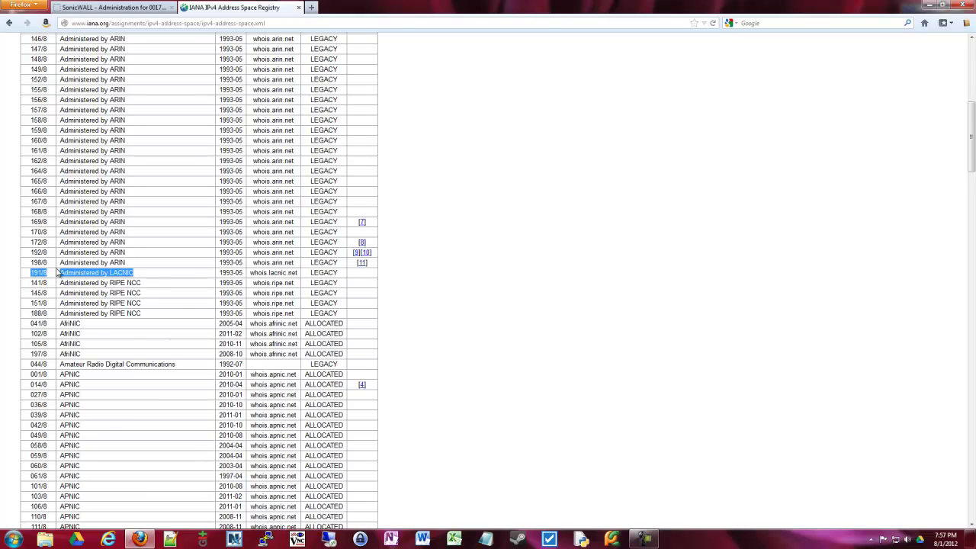
{"action": "scroll", "coordinate": [56, 272], "scroll_direction": "down", "scroll_amount": 3}
{"action": "left_click", "coordinate": [58, 153]}
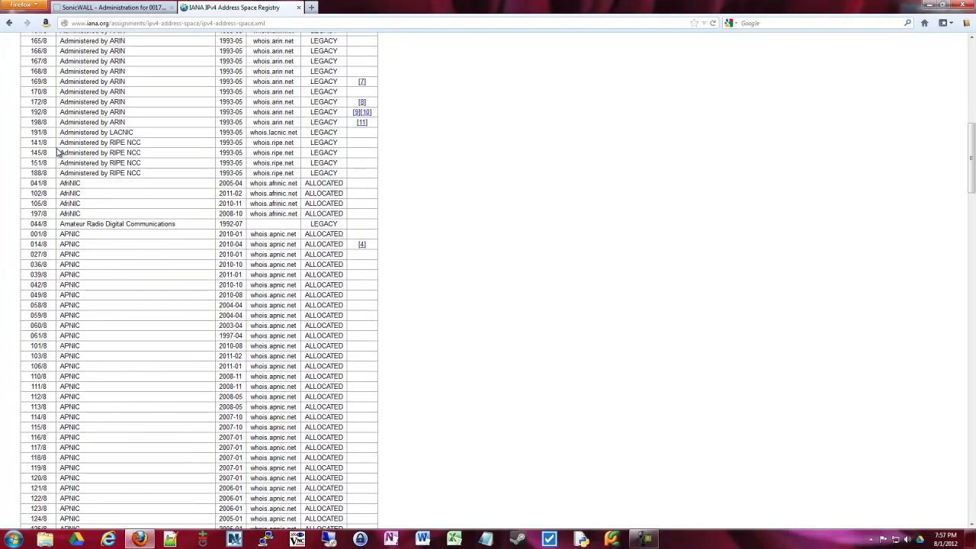
{"action": "left_click_drag", "start_coordinate": [58, 142], "coordinate": [141, 142]}
{"action": "left_click_drag", "start_coordinate": [30, 143], "coordinate": [36, 143]}
{"action": "double_click", "coordinate": [36, 153]}
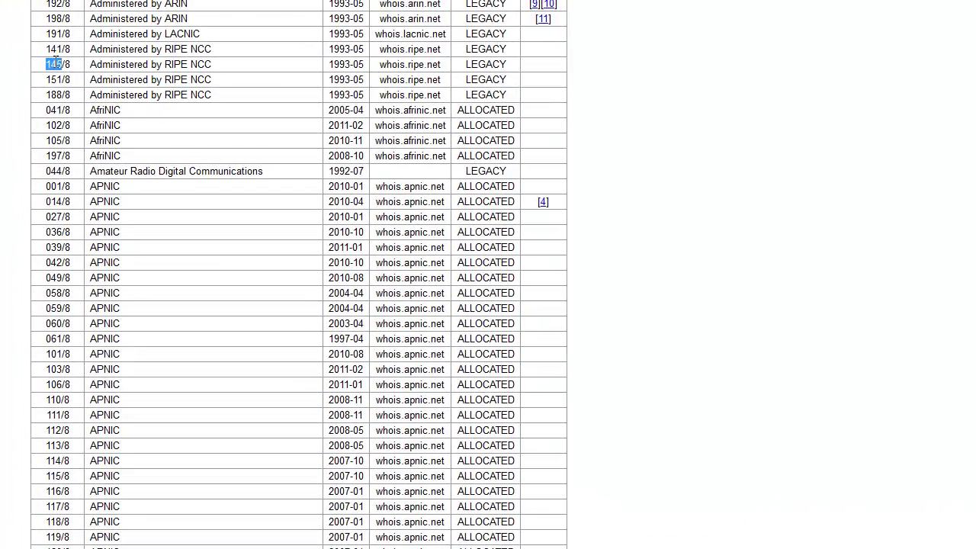
{"action": "double_click", "coordinate": [54, 49]}
{"action": "double_click", "coordinate": [48, 64]}
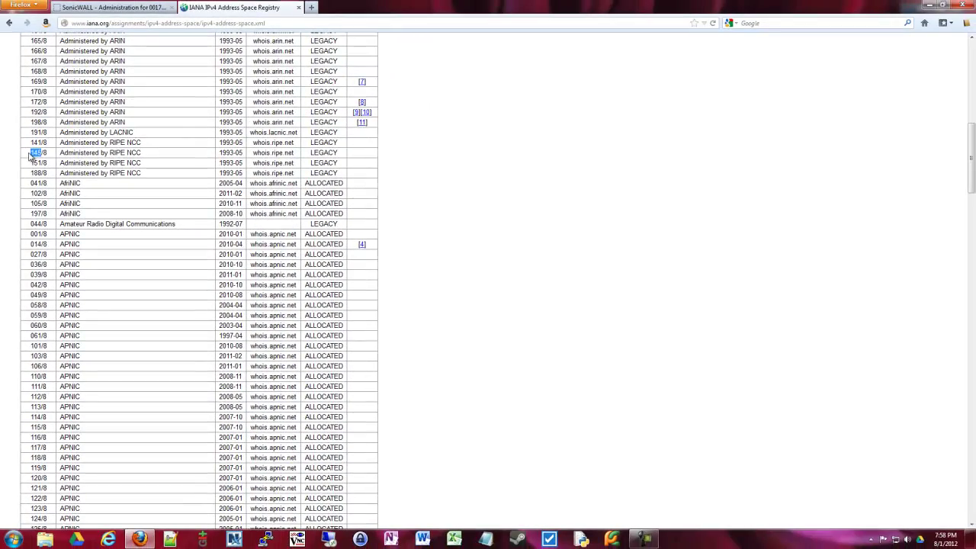
Scroll back over the ARIN rows in the sorted registry and highlight the 191/8 block entry.
{"action": "scroll", "coordinate": [15, 229], "scroll_direction": "up", "scroll_amount": 7}
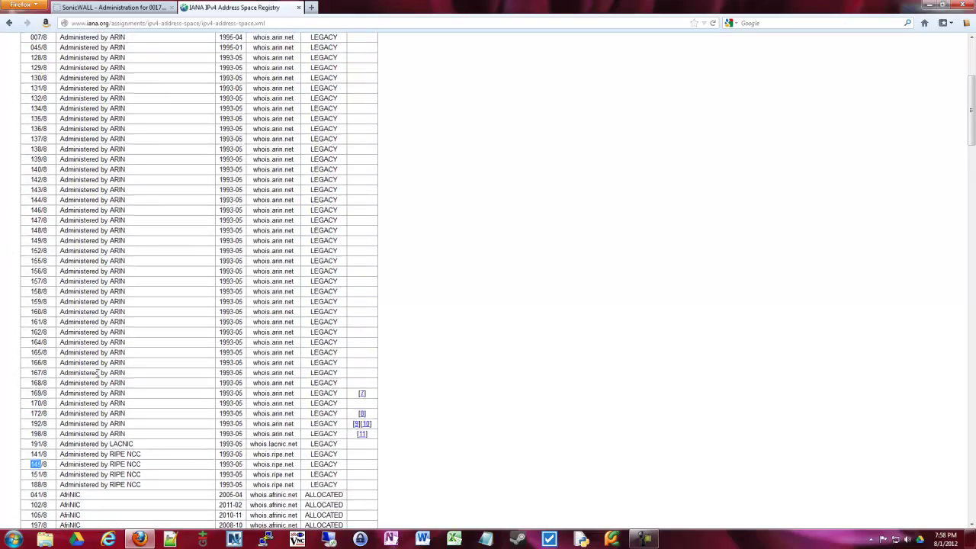
{"action": "left_click_drag", "start_coordinate": [50, 436], "coordinate": [28, 70]}
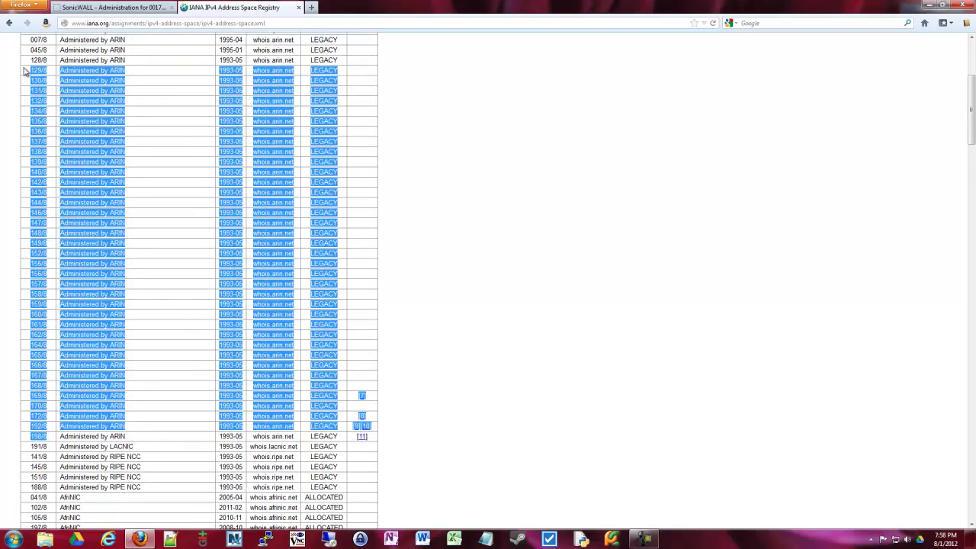
{"action": "scroll", "coordinate": [34, 204], "scroll_direction": "up", "scroll_amount": 1}
{"action": "scroll", "coordinate": [34, 204], "scroll_direction": "up", "scroll_amount": 2}
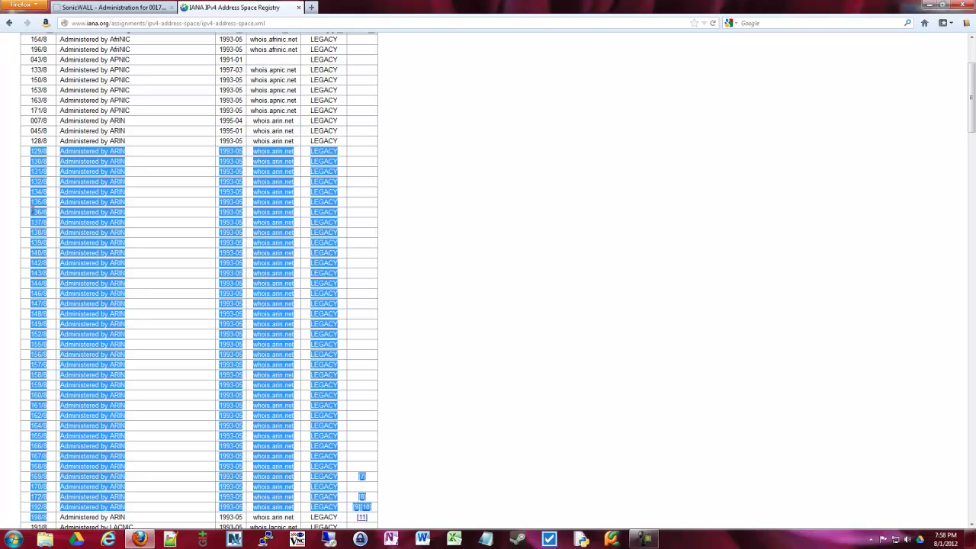
{"action": "scroll", "coordinate": [34, 214], "scroll_direction": "down", "scroll_amount": 3}
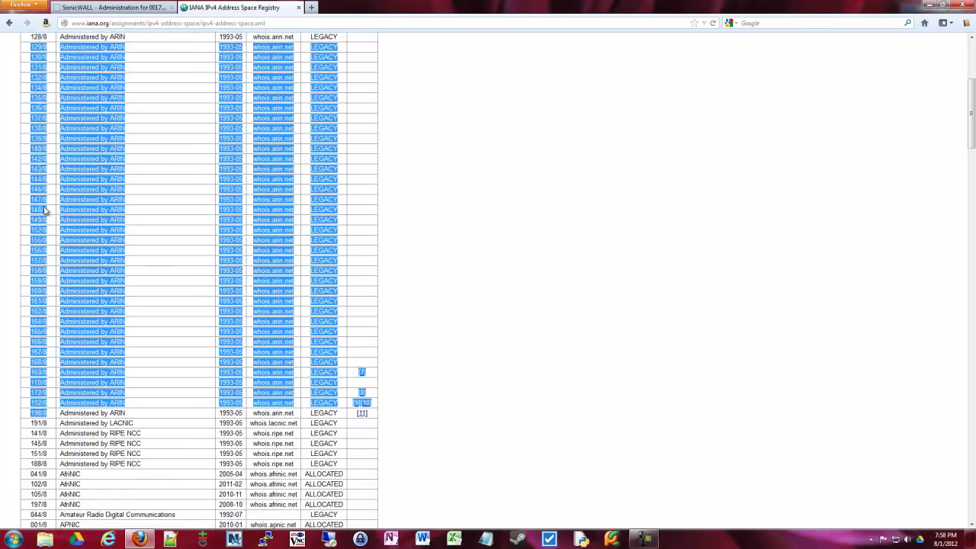
{"action": "scroll", "coordinate": [214, 220], "scroll_direction": "down", "scroll_amount": 3}
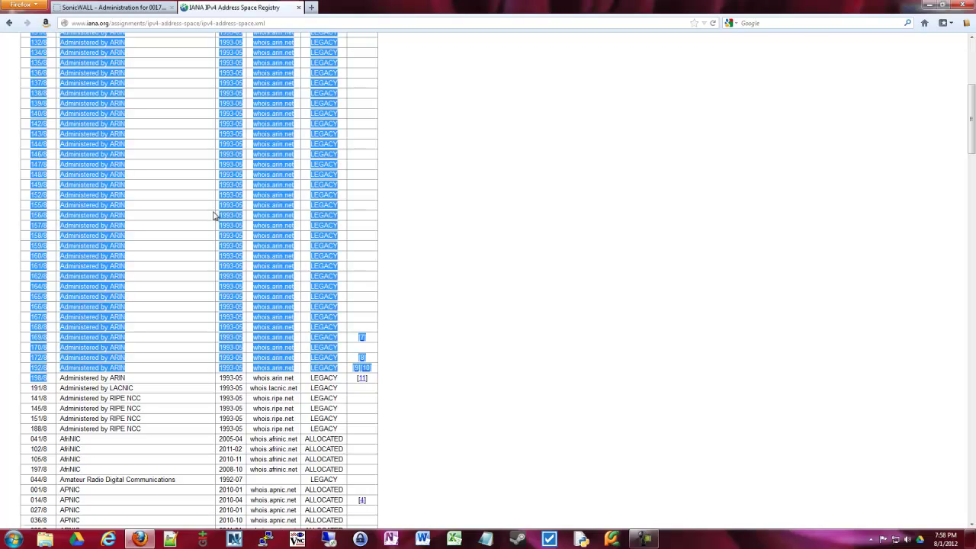
{"action": "scroll", "coordinate": [94, 237], "scroll_direction": "down", "scroll_amount": 2}
{"action": "left_click", "coordinate": [35, 201]}
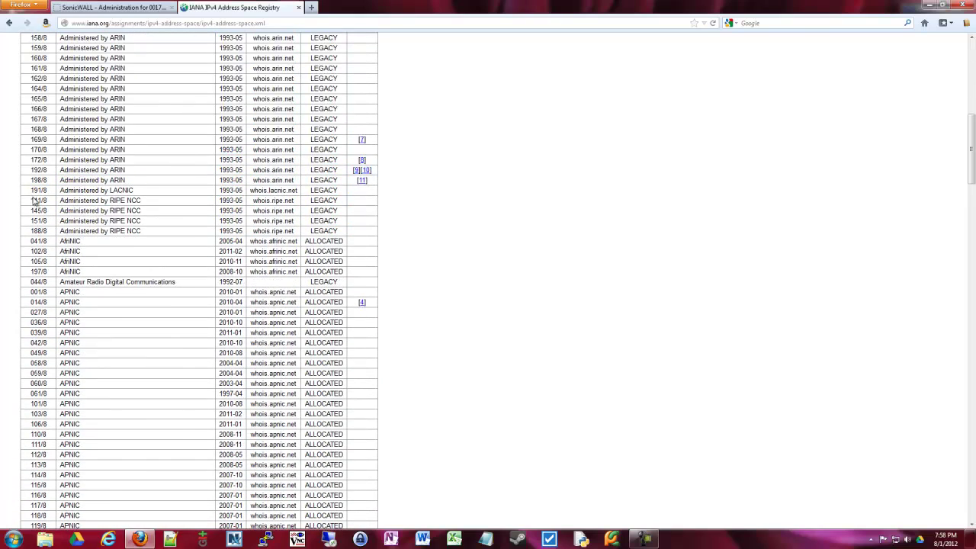
{"action": "left_click_drag", "start_coordinate": [32, 190], "coordinate": [21, 48]}
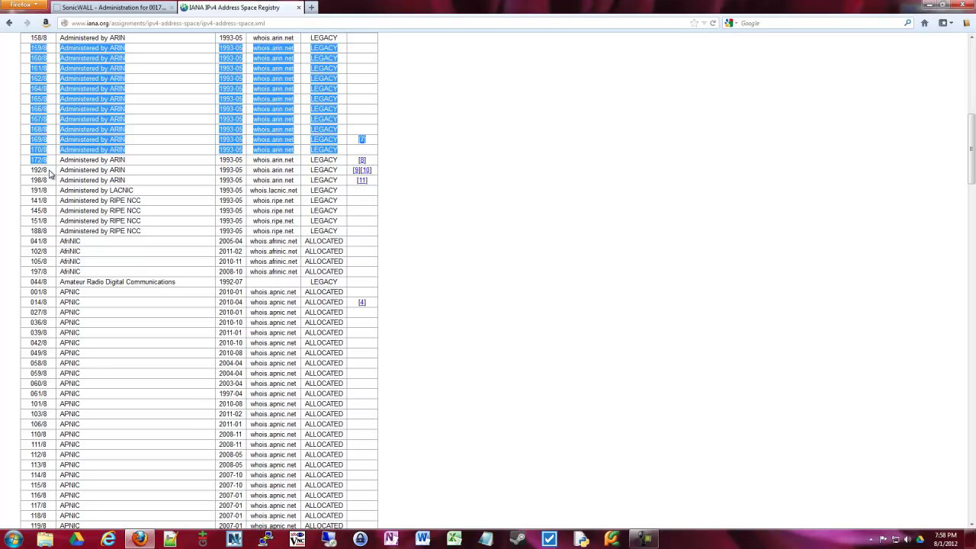
Scroll down to the Apple Computer Inc. block, highlight it, then return to the SonicWALL tab.
{"action": "scroll", "coordinate": [67, 171], "scroll_direction": "down", "scroll_amount": 7}
{"action": "scroll", "coordinate": [67, 171], "scroll_direction": "down", "scroll_amount": 3}
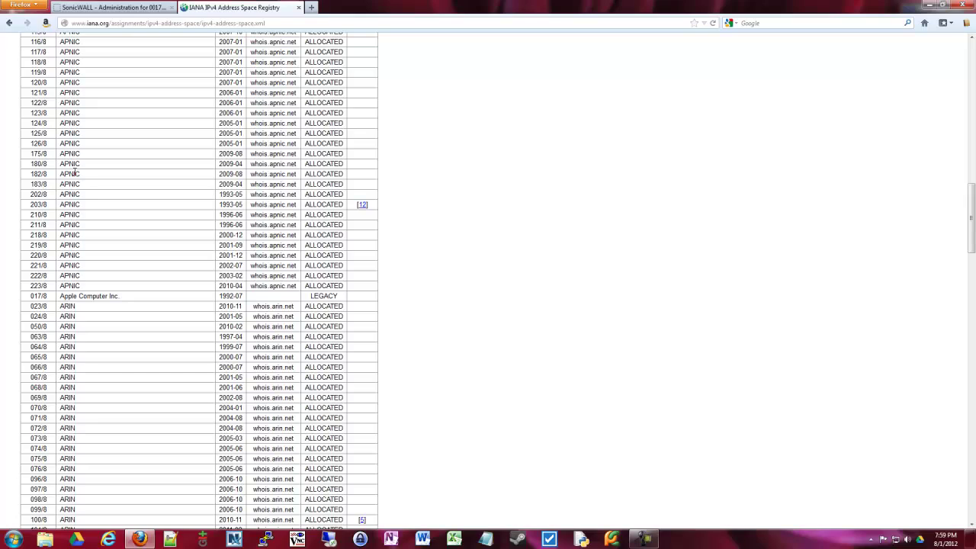
{"action": "scroll", "coordinate": [74, 173], "scroll_direction": "up", "scroll_amount": 9}
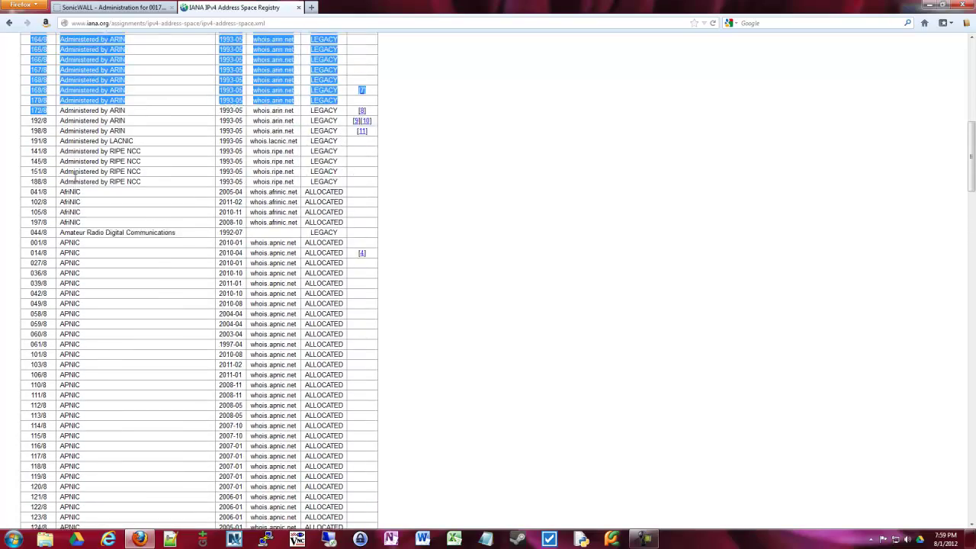
{"action": "scroll", "coordinate": [75, 177], "scroll_direction": "down", "scroll_amount": 3}
{"action": "scroll", "coordinate": [76, 177], "scroll_direction": "down", "scroll_amount": 2}
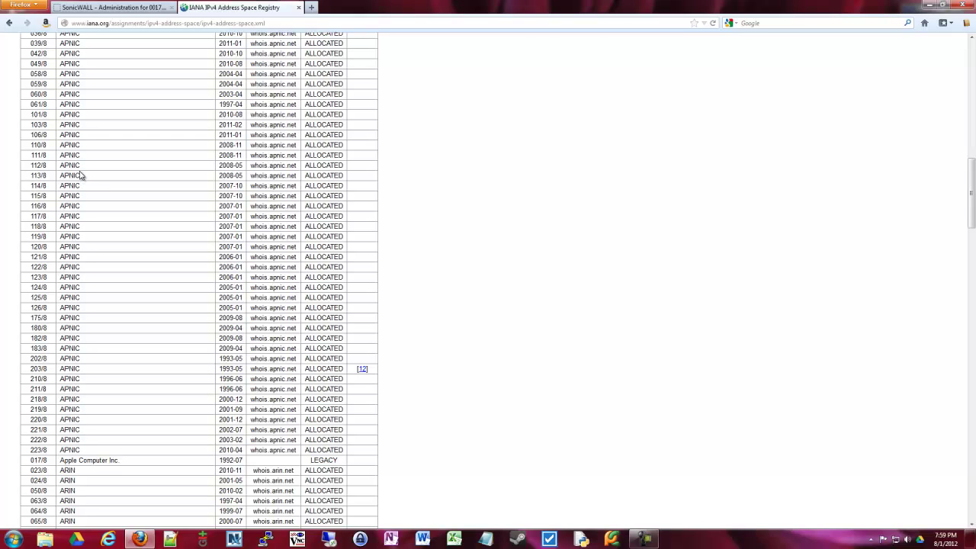
{"action": "scroll", "coordinate": [44, 212], "scroll_direction": "down", "scroll_amount": 2}
{"action": "scroll", "coordinate": [44, 213], "scroll_direction": "down", "scroll_amount": 7}
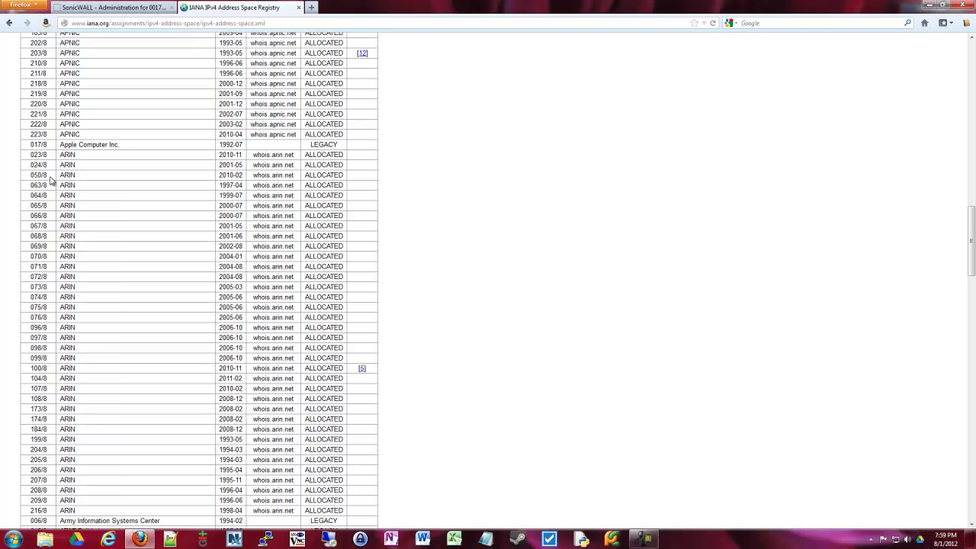
{"action": "scroll", "coordinate": [227, 126], "scroll_direction": "down", "scroll_amount": 1}
{"action": "left_click_drag", "start_coordinate": [226, 126], "coordinate": [58, 128]}
{"action": "left_click", "coordinate": [189, 138]}
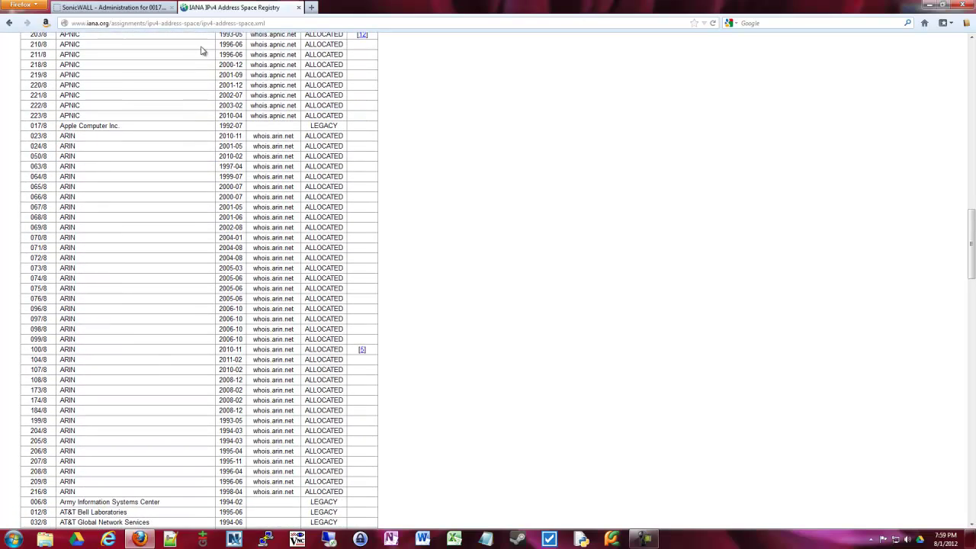
{"action": "left_click", "coordinate": [127, 7]}
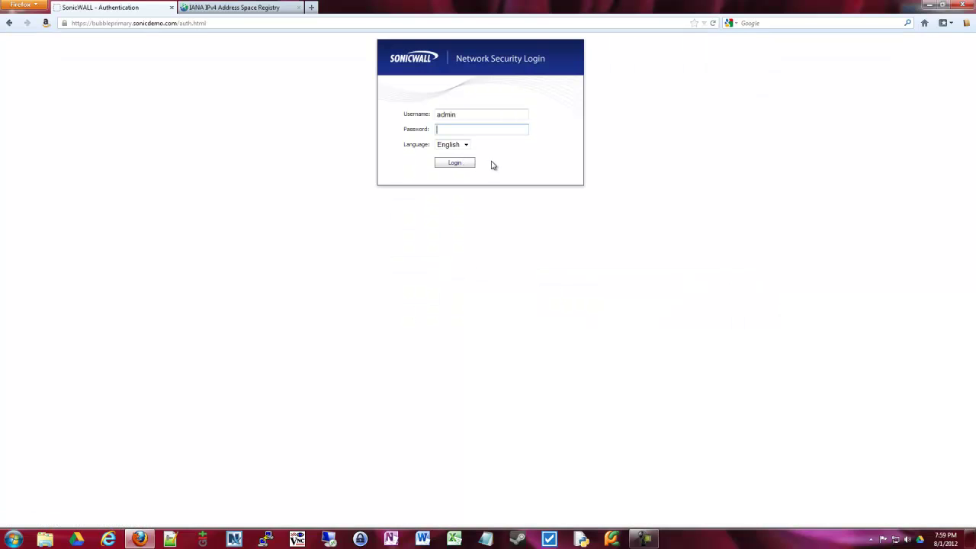
Enter the account password on the Network Security Login page to sign in.
{"action": "type", "text": "password"}
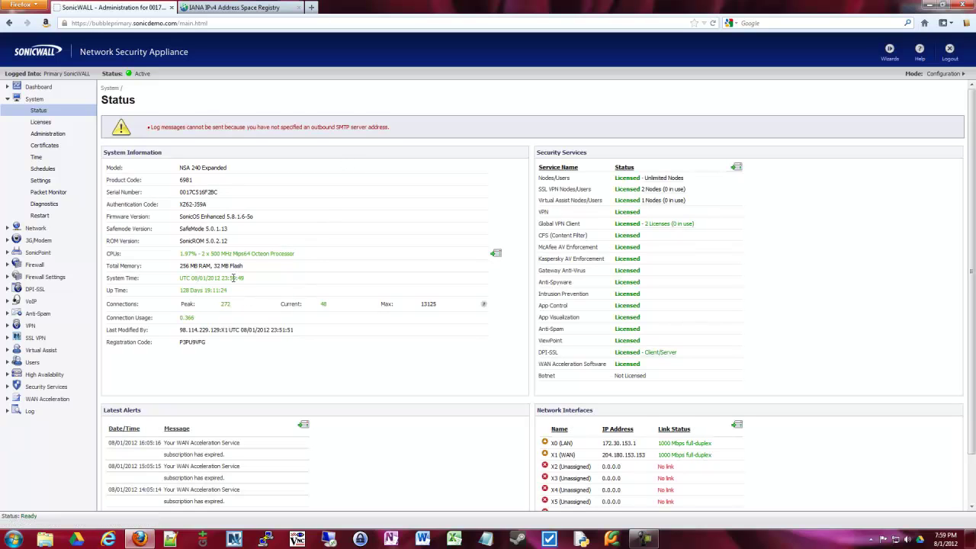
Scroll the System Status page and open the Security Services Summary.
{"action": "scroll", "coordinate": [229, 271], "scroll_direction": "down", "scroll_amount": 2}
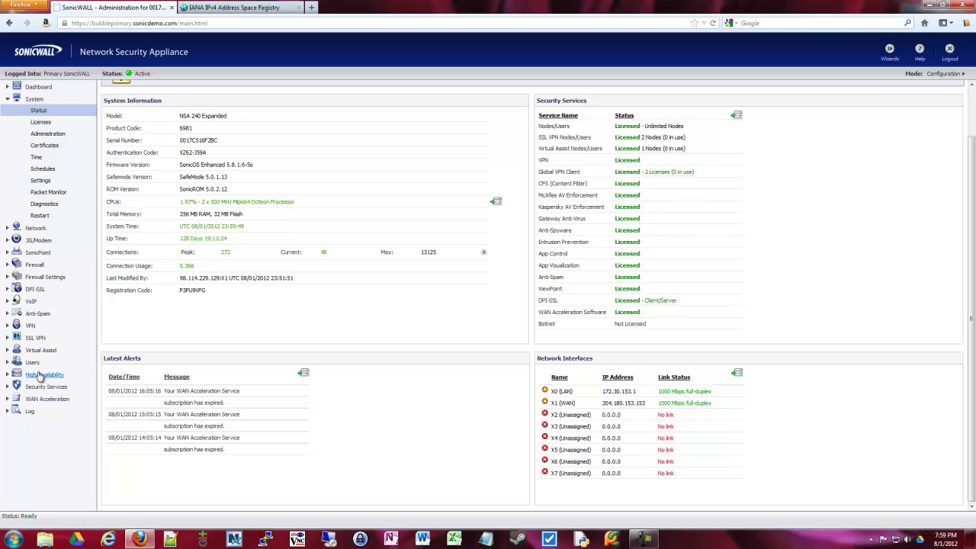
{"action": "left_click", "coordinate": [39, 390]}
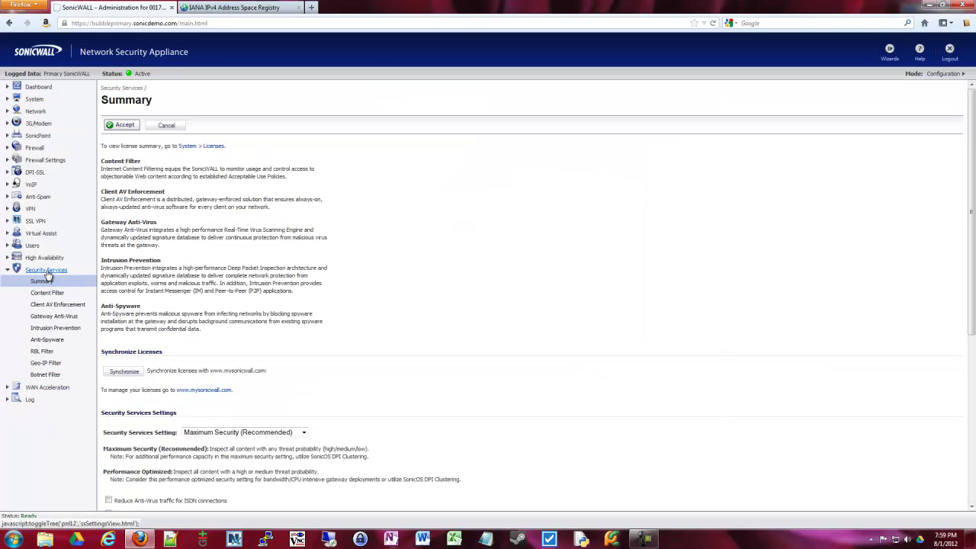
On Geo-IP Filter, enable 'Block connections to/from following countries' for All connections rather than Firewall Rule-based.
{"action": "left_click", "coordinate": [51, 365]}
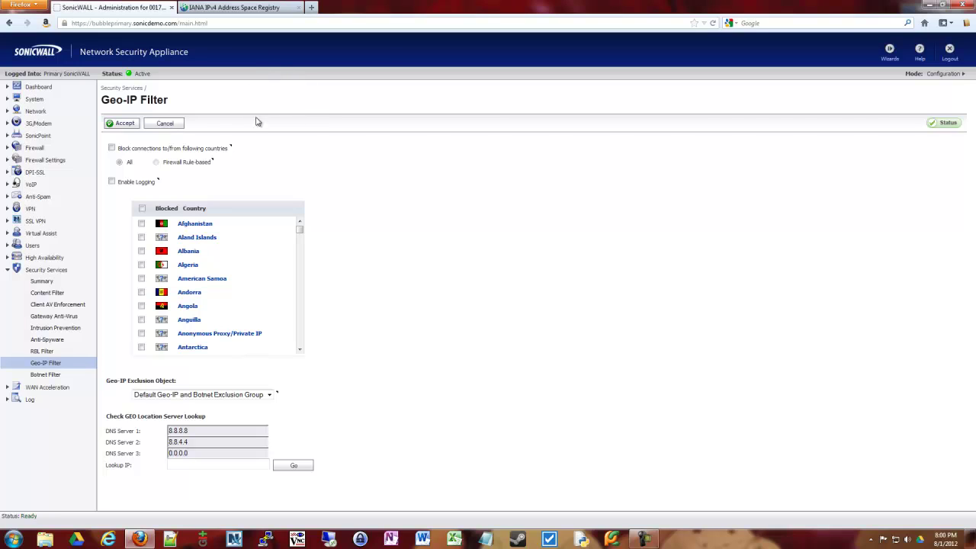
{"action": "left_click_drag", "start_coordinate": [166, 150], "coordinate": [229, 148]}
{"action": "left_click", "coordinate": [193, 146]}
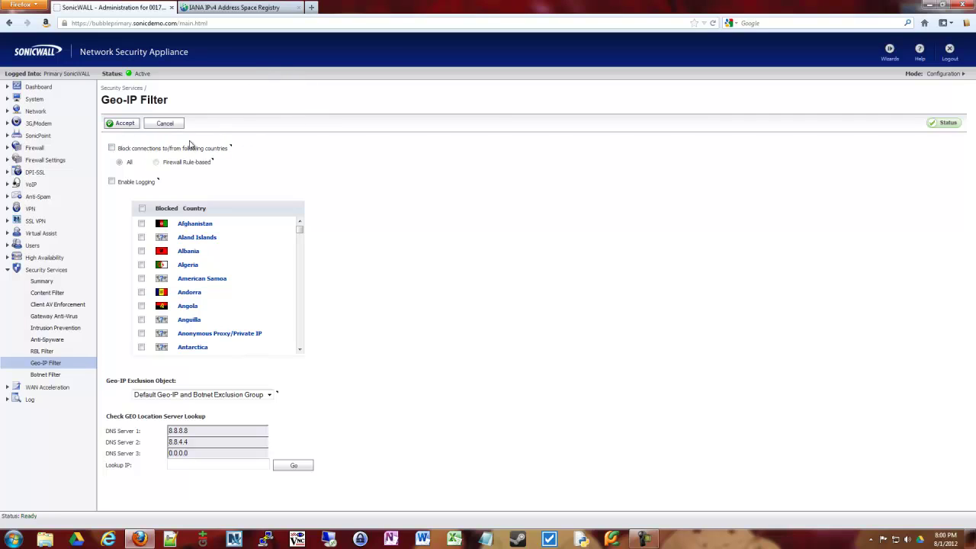
{"action": "left_click", "coordinate": [112, 149]}
{"action": "left_click", "coordinate": [157, 162]}
{"action": "left_click", "coordinate": [120, 162]}
Tick Afghanistan as blocked, scroll through the country list, then return to its top.
{"action": "left_click", "coordinate": [141, 224]}
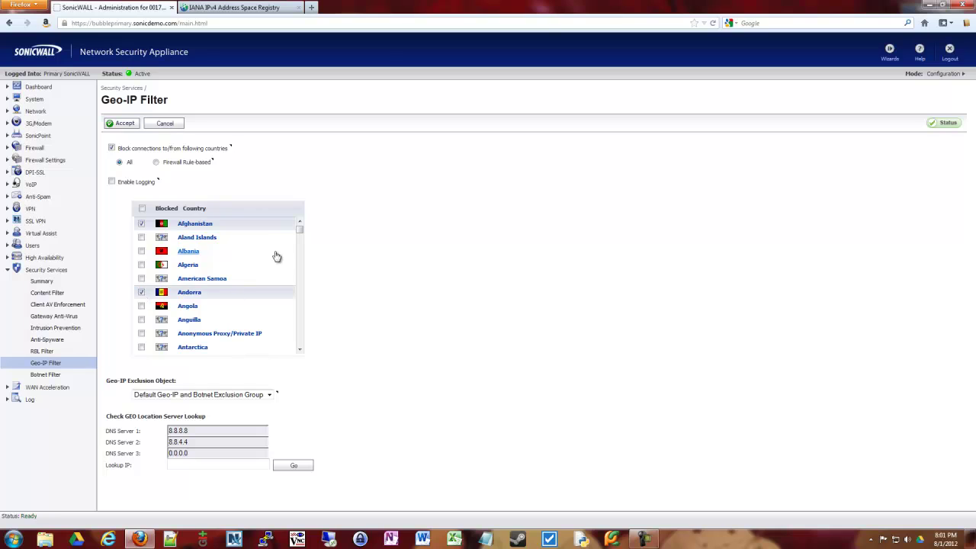
{"action": "left_click_drag", "start_coordinate": [299, 228], "coordinate": [298, 295]}
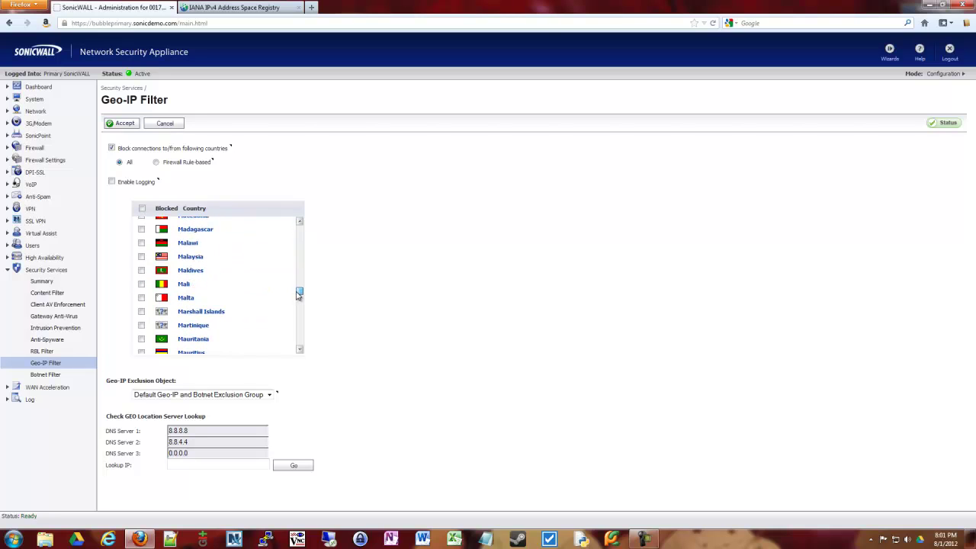
{"action": "scroll", "coordinate": [141, 256], "scroll_direction": "down", "scroll_amount": 4}
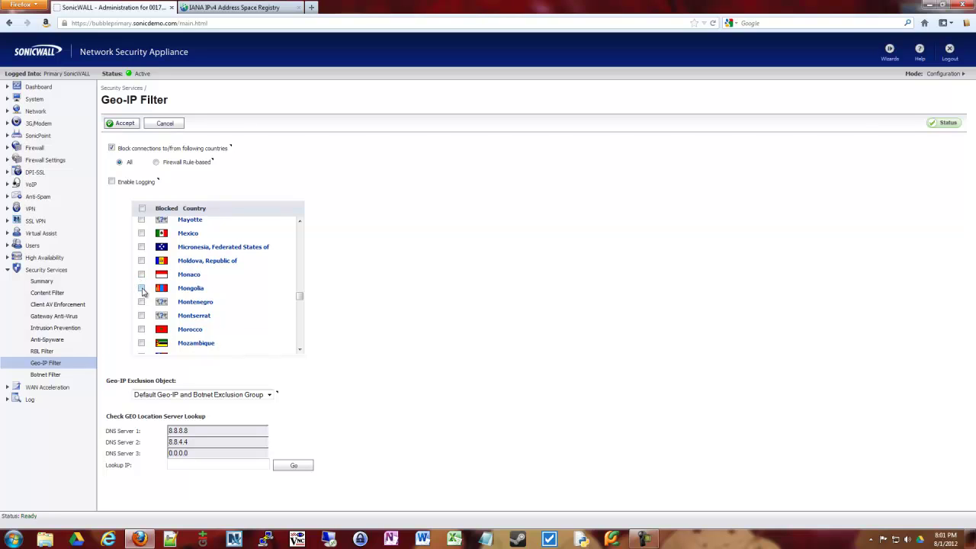
{"action": "scroll", "coordinate": [231, 288], "scroll_direction": "down", "scroll_amount": 9}
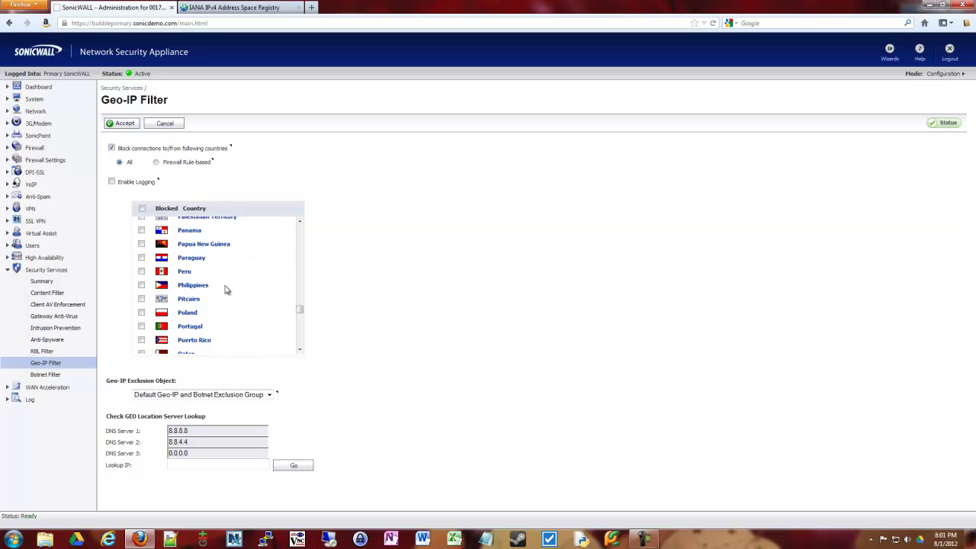
{"action": "scroll", "coordinate": [226, 290], "scroll_direction": "down", "scroll_amount": 1}
{"action": "scroll", "coordinate": [195, 285], "scroll_direction": "down", "scroll_amount": 2}
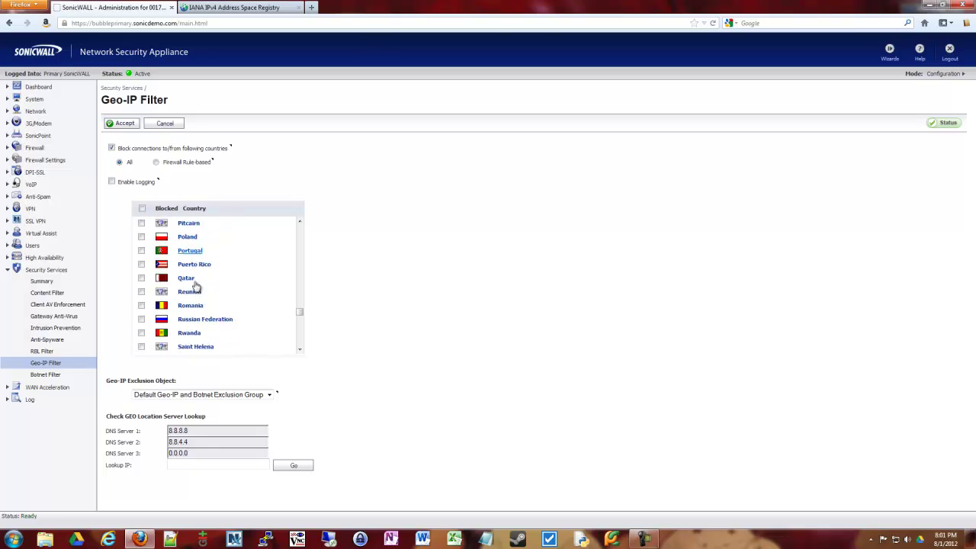
{"action": "scroll", "coordinate": [194, 286], "scroll_direction": "down", "scroll_amount": 2}
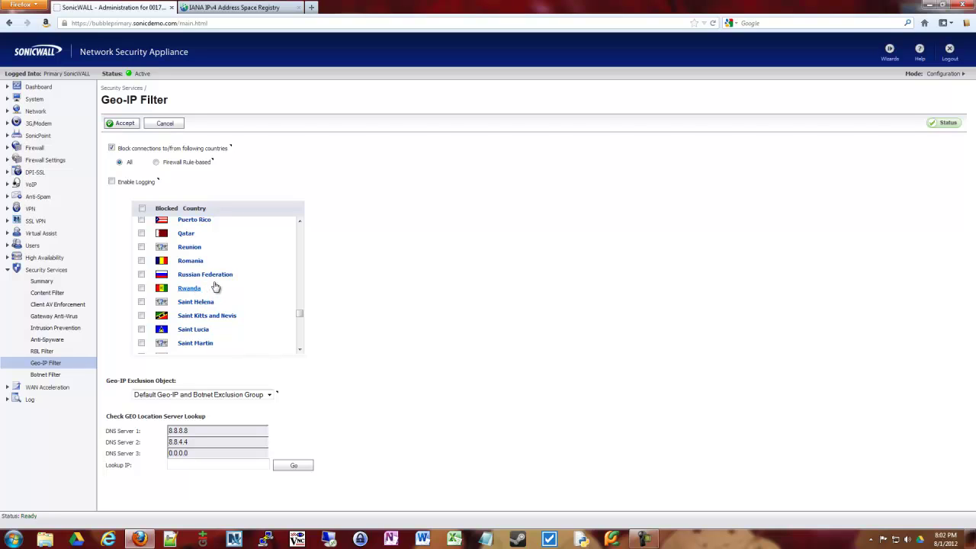
{"action": "left_click_drag", "start_coordinate": [300, 316], "coordinate": [301, 246]}
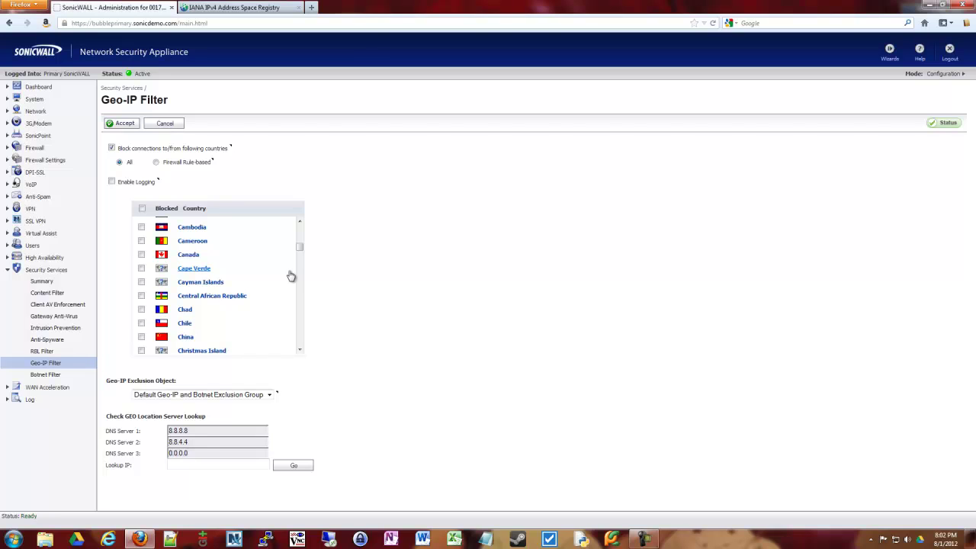
{"action": "left_click_drag", "start_coordinate": [302, 248], "coordinate": [302, 228]}
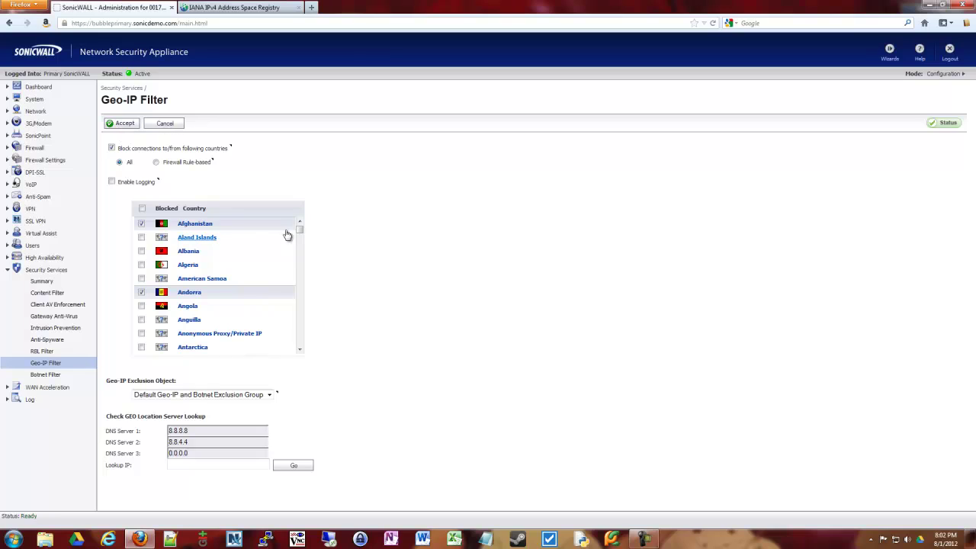
Mark every country as blocked, then uncheck Germany.
{"action": "left_click", "coordinate": [142, 209]}
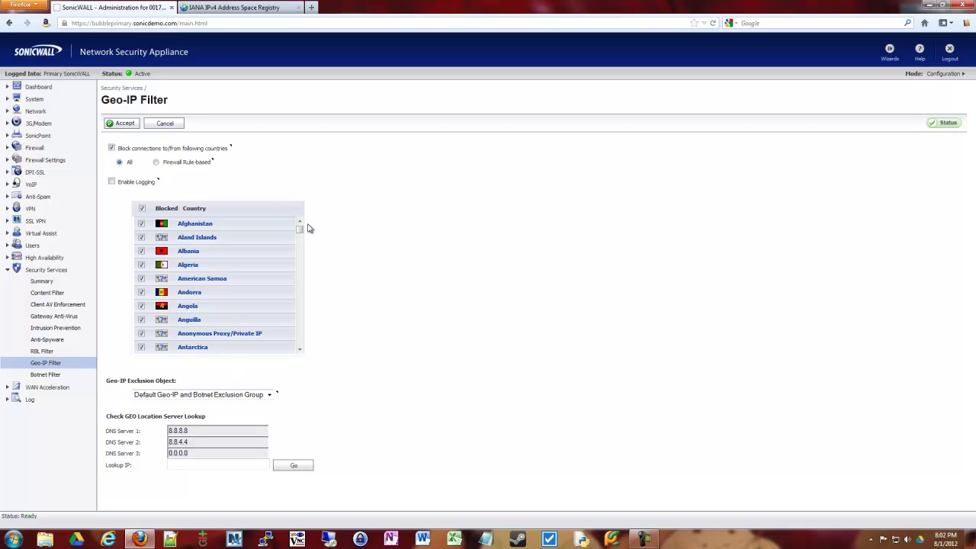
{"action": "left_click_drag", "start_coordinate": [299, 228], "coordinate": [310, 338]}
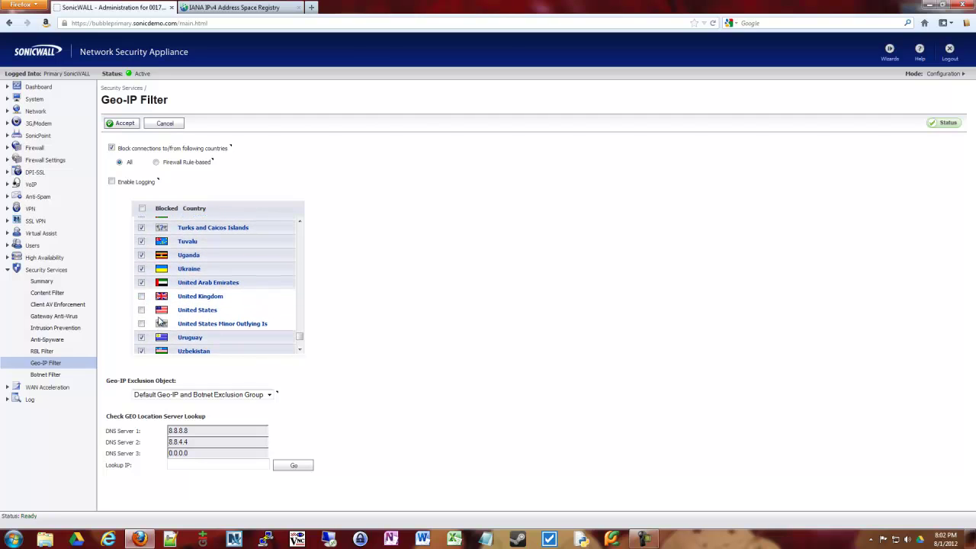
{"action": "left_click_drag", "start_coordinate": [300, 336], "coordinate": [301, 275]}
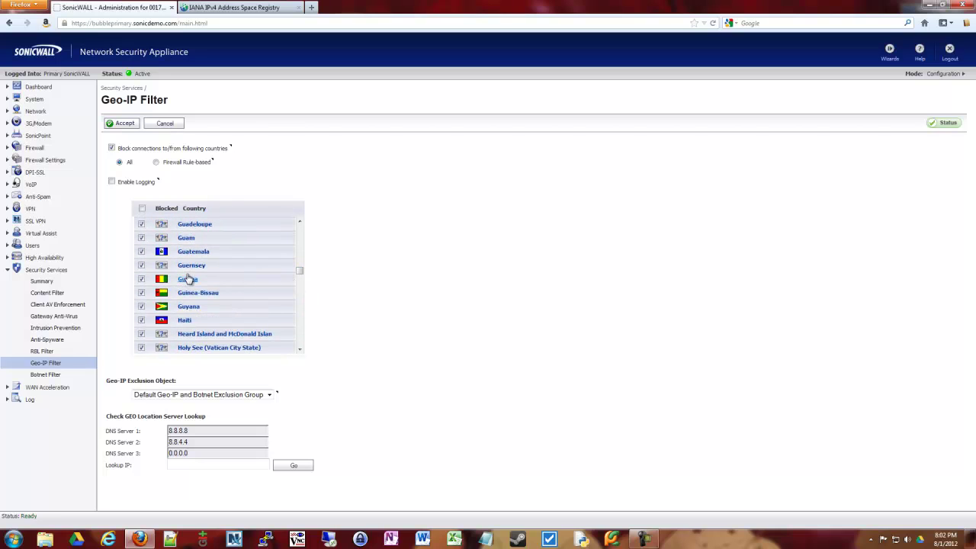
{"action": "scroll", "coordinate": [188, 279], "scroll_direction": "up", "scroll_amount": 3}
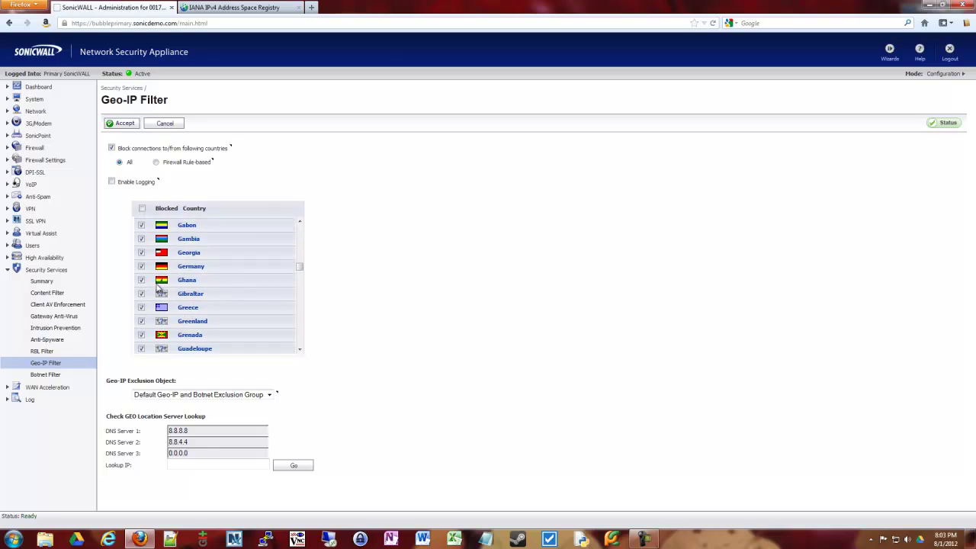
{"action": "scroll", "coordinate": [158, 287], "scroll_direction": "up", "scroll_amount": 2}
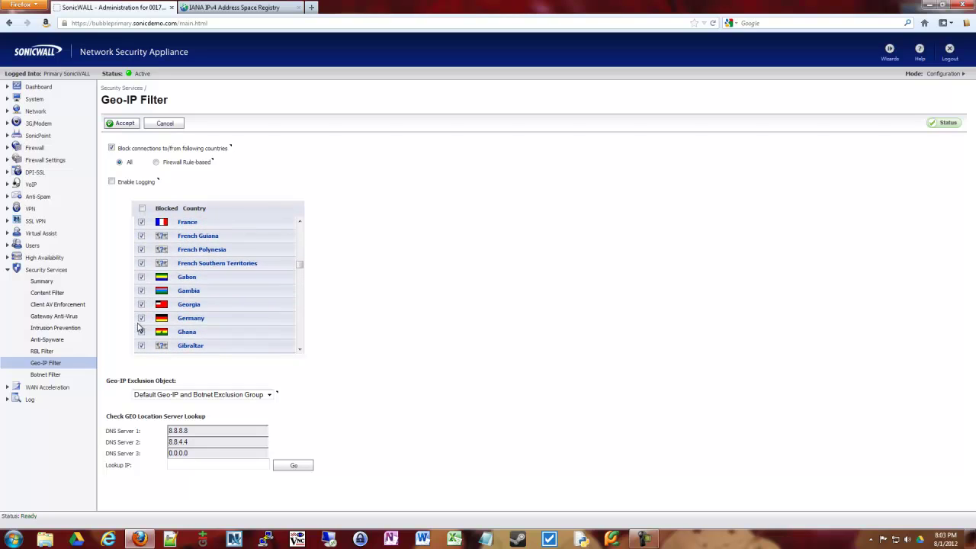
{"action": "left_click", "coordinate": [141, 319]}
Uncheck Canada and India so they are no longer blocked.
{"action": "scroll", "coordinate": [247, 291], "scroll_direction": "down", "scroll_amount": 1}
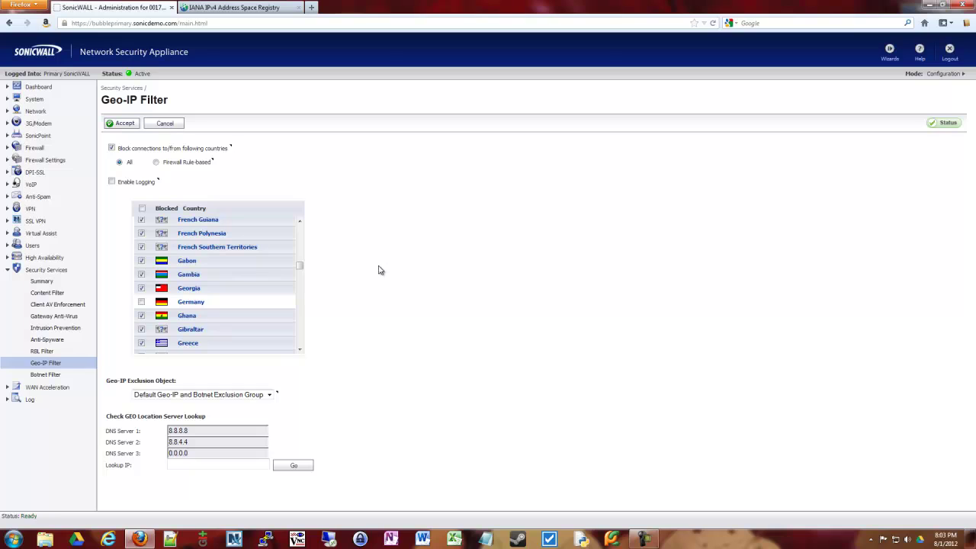
{"action": "mouse_move", "coordinate": [300, 266]}
{"action": "left_mouse_down"}
{"action": "mouse_move", "coordinate": [301, 277]}
{"action": "mouse_move", "coordinate": [300, 255]}
{"action": "left_mouse_up"}
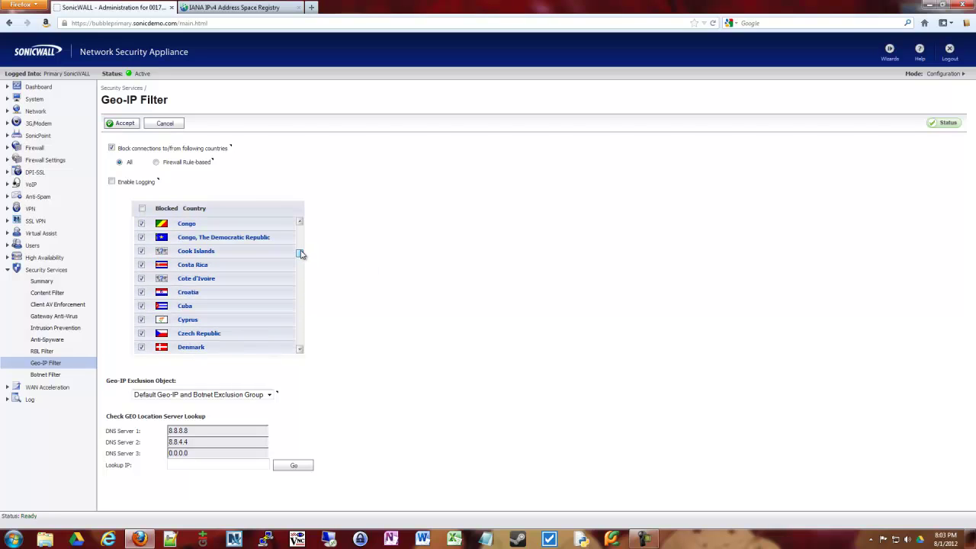
{"action": "scroll", "coordinate": [292, 289], "scroll_direction": "up", "scroll_amount": 3}
{"action": "scroll", "coordinate": [233, 301], "scroll_direction": "up", "scroll_amount": 3}
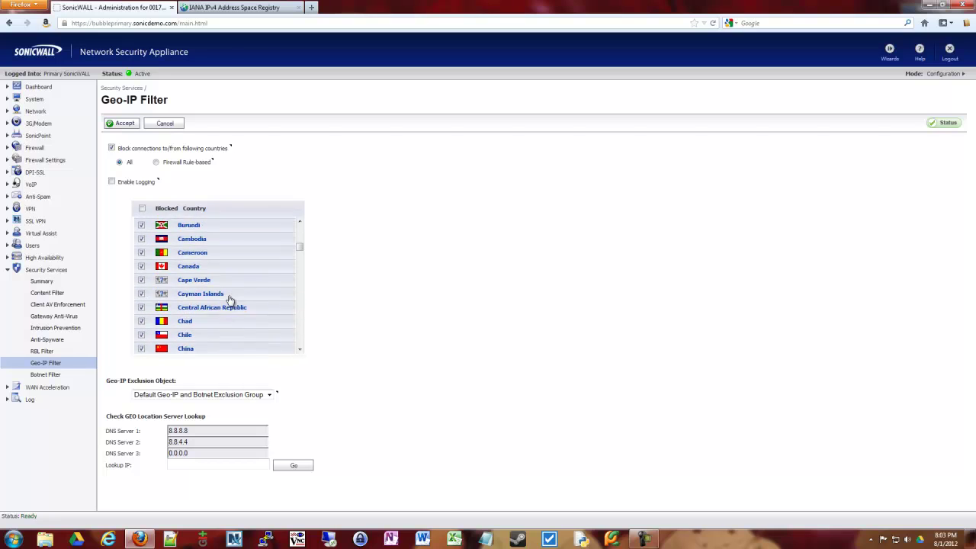
{"action": "scroll", "coordinate": [211, 290], "scroll_direction": "down", "scroll_amount": 1}
{"action": "left_click", "coordinate": [141, 266]}
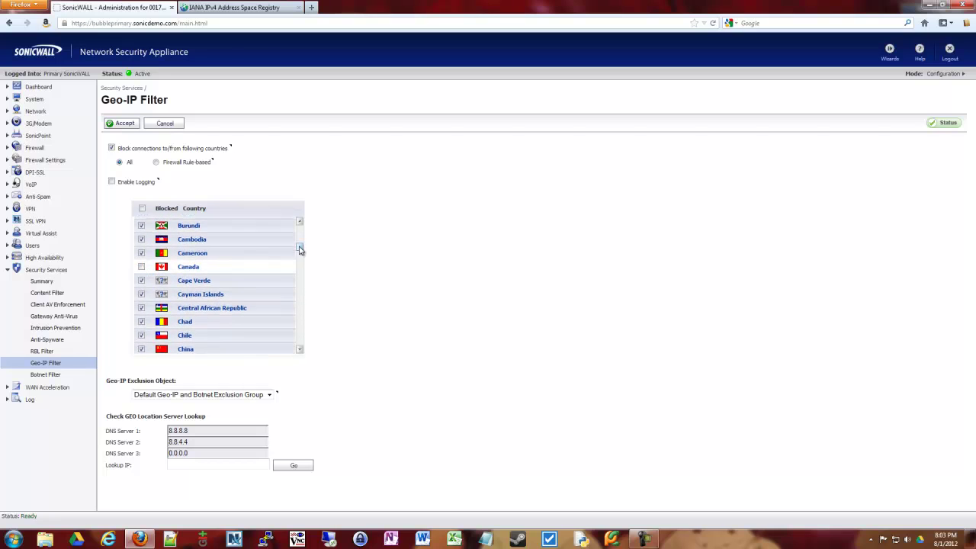
{"action": "left_click_drag", "start_coordinate": [301, 248], "coordinate": [301, 271]}
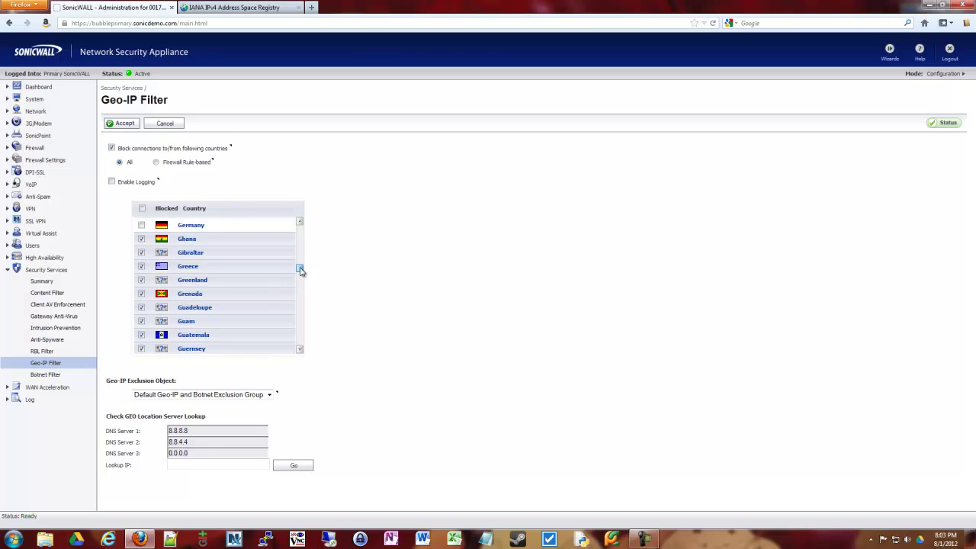
{"action": "scroll", "coordinate": [300, 270], "scroll_direction": "up", "scroll_amount": 3}
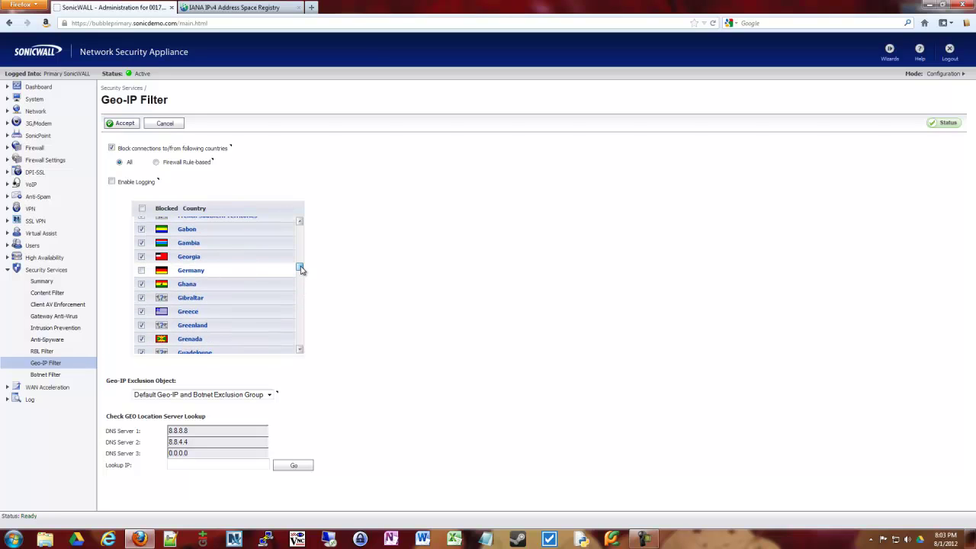
{"action": "left_click_drag", "start_coordinate": [301, 269], "coordinate": [300, 277]}
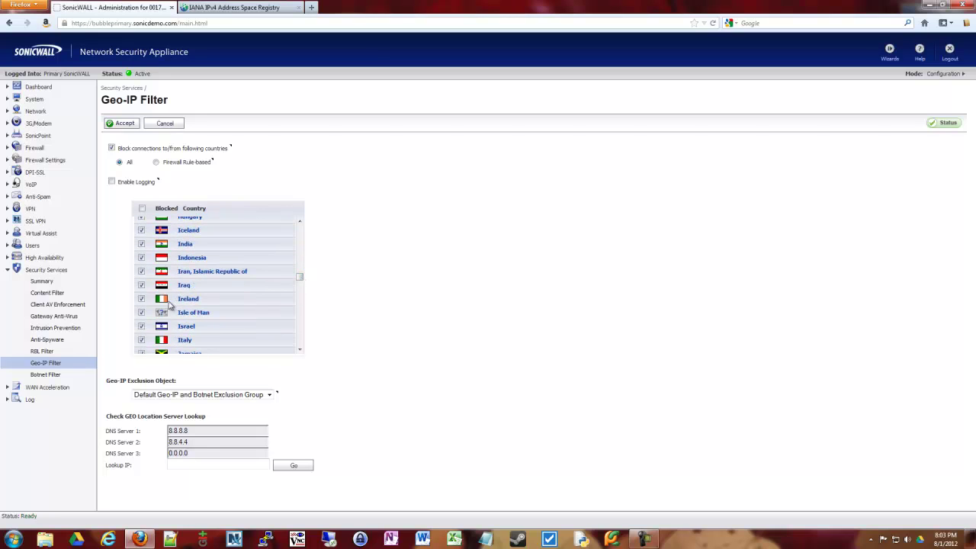
{"action": "scroll", "coordinate": [159, 305], "scroll_direction": "down", "scroll_amount": 1}
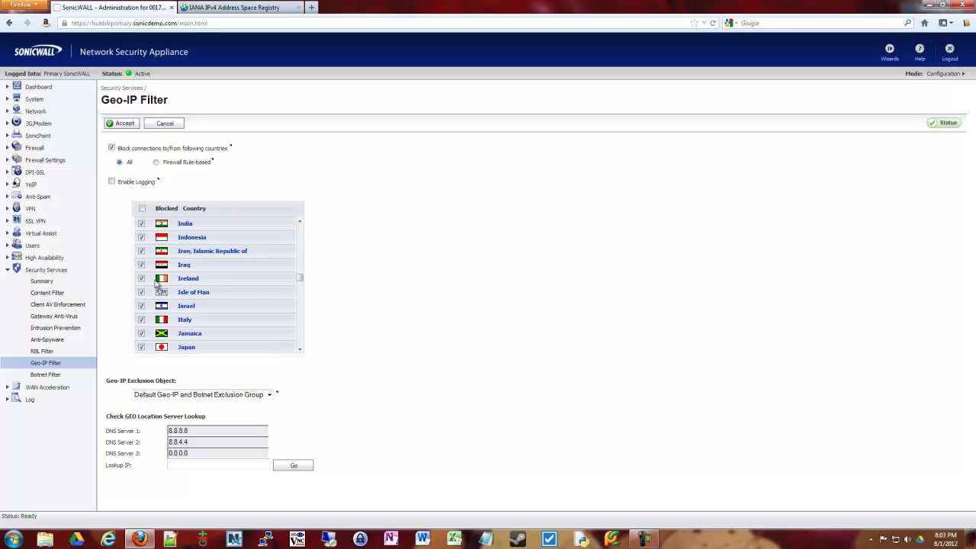
{"action": "left_click", "coordinate": [141, 229]}
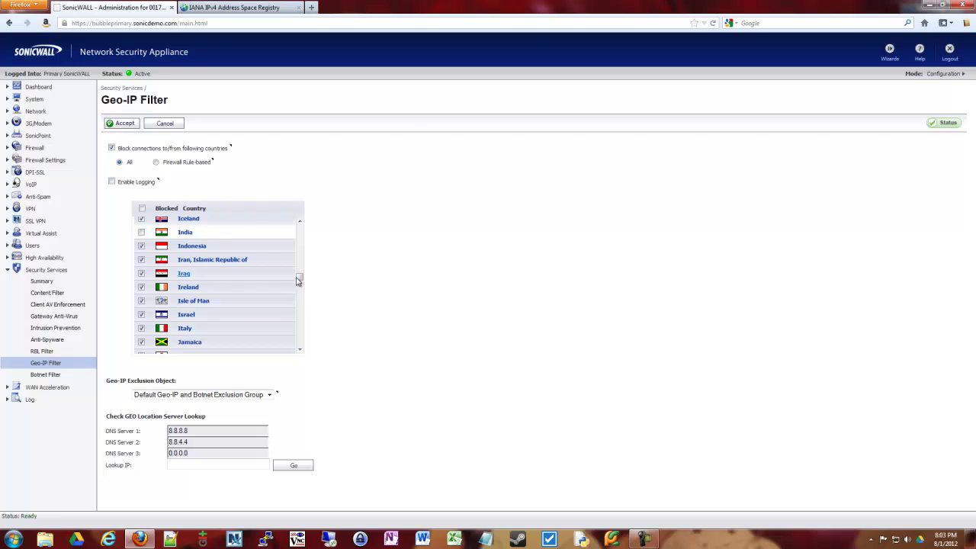
Accept the Geo-IP Filter changes until 'The configuration has been updated.' appears.
{"action": "left_click", "coordinate": [126, 123]}
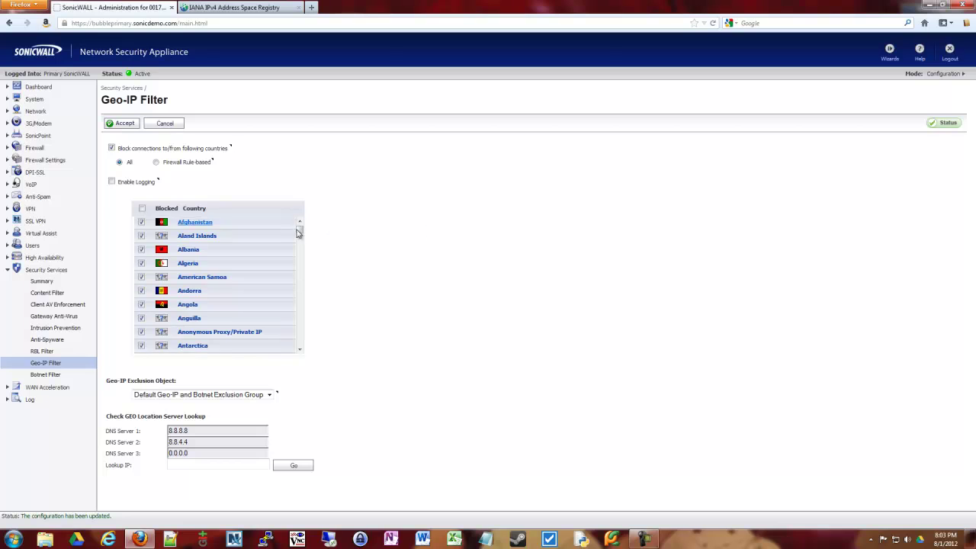
{"action": "scroll", "coordinate": [300, 240], "scroll_direction": "down", "scroll_amount": 5}
{"action": "left_click_drag", "start_coordinate": [300, 240], "coordinate": [309, 215]}
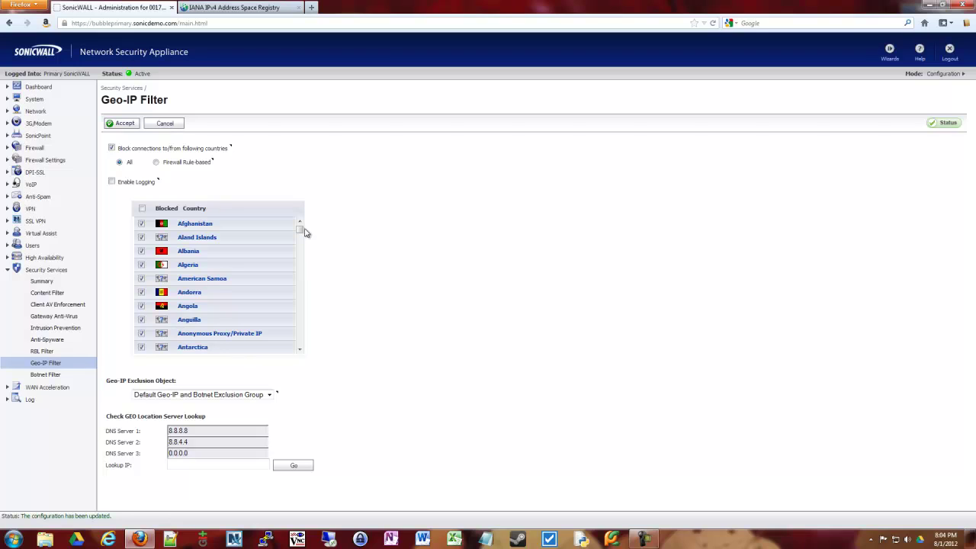
Browse the Geo-IP Exclusion Object choices, leaving the selected object unchanged.
{"action": "left_click", "coordinate": [268, 394]}
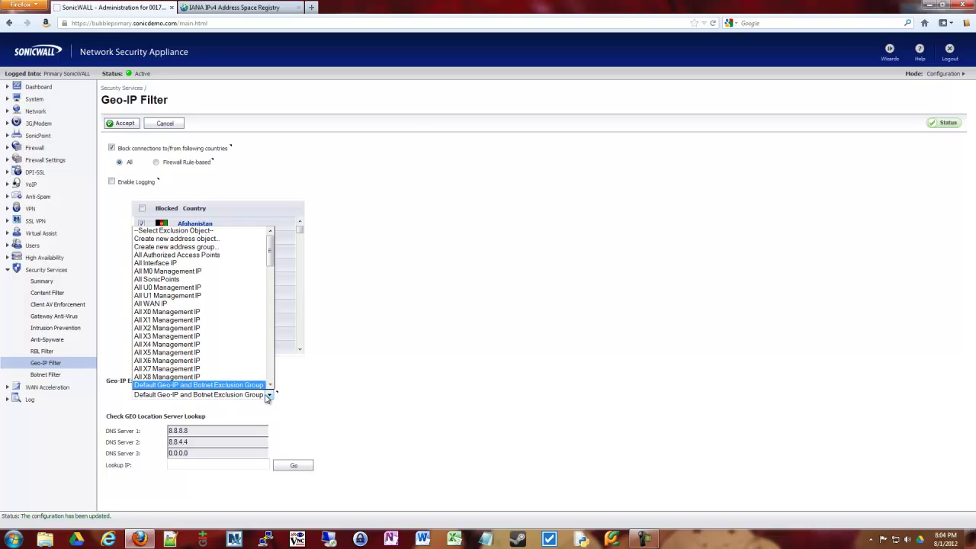
{"action": "left_click", "coordinate": [386, 402]}
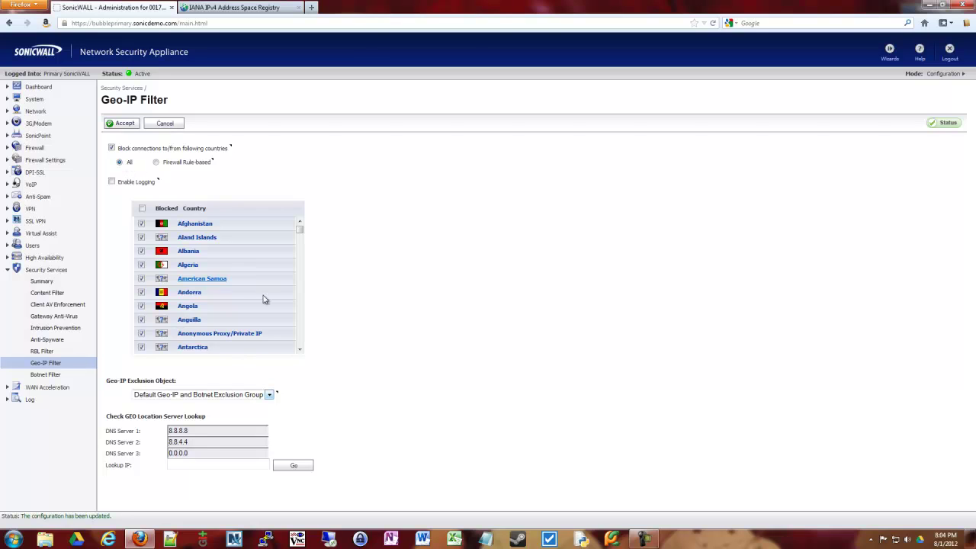
{"action": "left_click", "coordinate": [269, 394]}
{"action": "left_click", "coordinate": [271, 398]}
{"action": "left_click", "coordinate": [271, 397]}
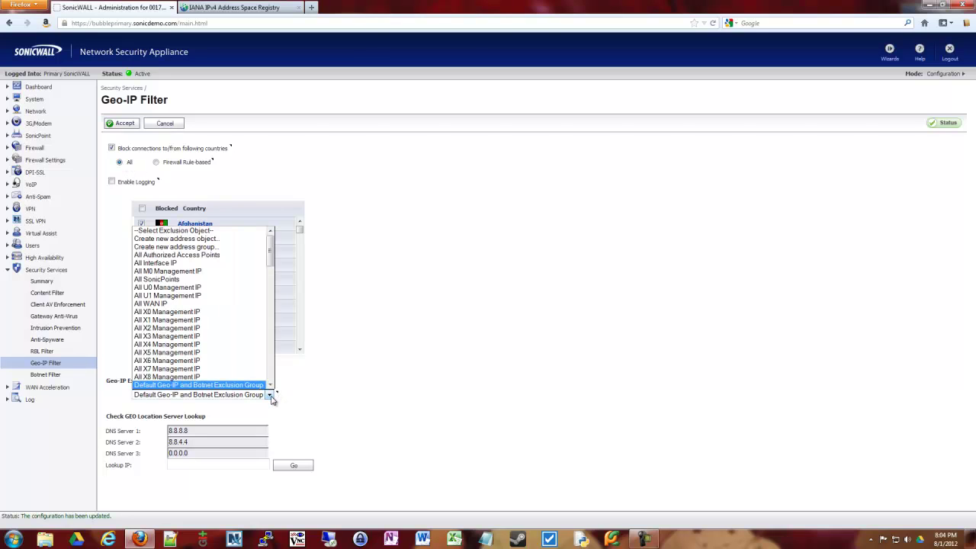
{"action": "scroll", "coordinate": [271, 270], "scroll_direction": "down", "scroll_amount": 4}
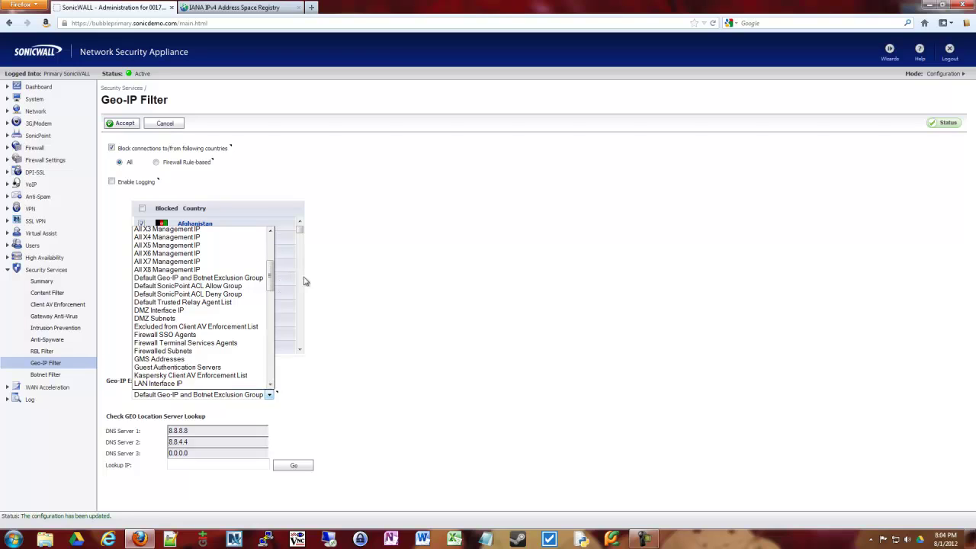
{"action": "left_click", "coordinate": [363, 276]}
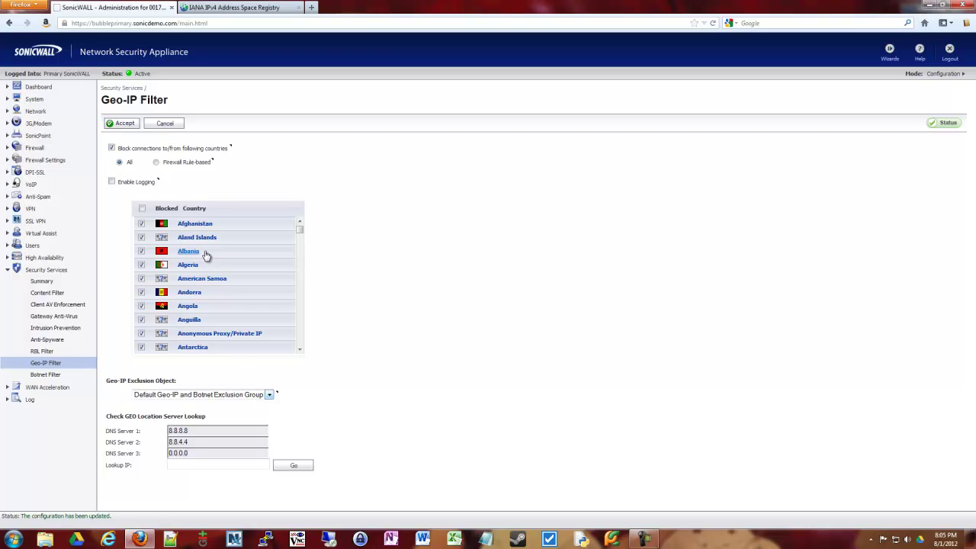
Enter 8.8.8.8 as the address in the Lookup IP field.
{"action": "left_click_drag", "start_coordinate": [230, 394], "coordinate": [346, 398]}
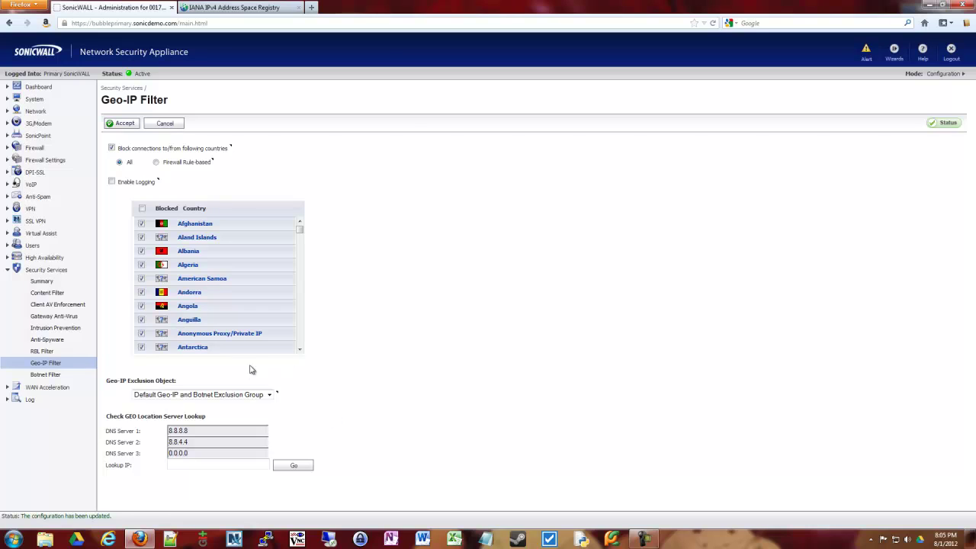
{"action": "left_click", "coordinate": [198, 465]}
{"action": "type", "text": "8.8.8.8"}
Look up 8.8.8.8 and check the result: located in United States, not a botnet server.
{"action": "left_click", "coordinate": [304, 467]}
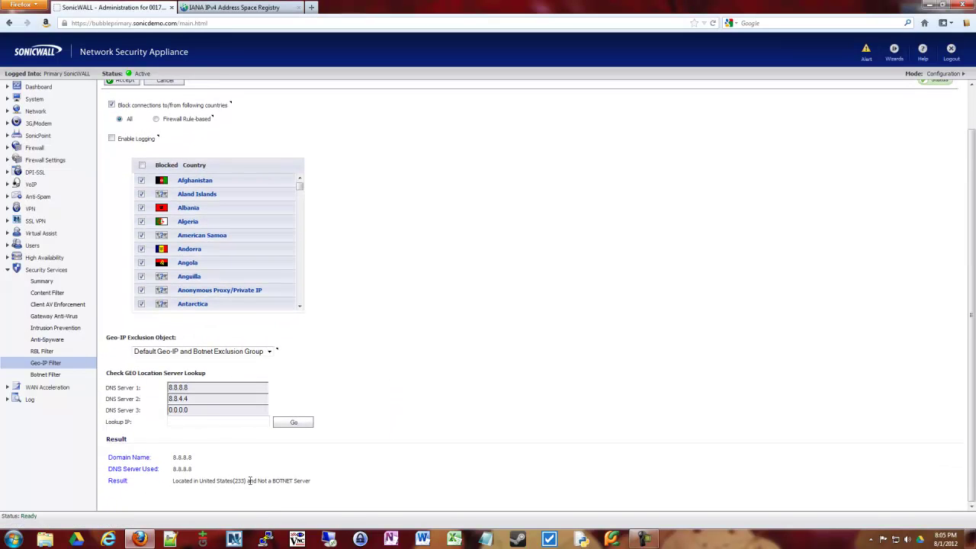
{"action": "left_click_drag", "start_coordinate": [188, 481], "coordinate": [310, 482]}
{"action": "left_click", "coordinate": [262, 481]}
{"action": "left_click", "coordinate": [330, 481]}
{"action": "scroll", "coordinate": [327, 471], "scroll_direction": "up", "scroll_amount": 1}
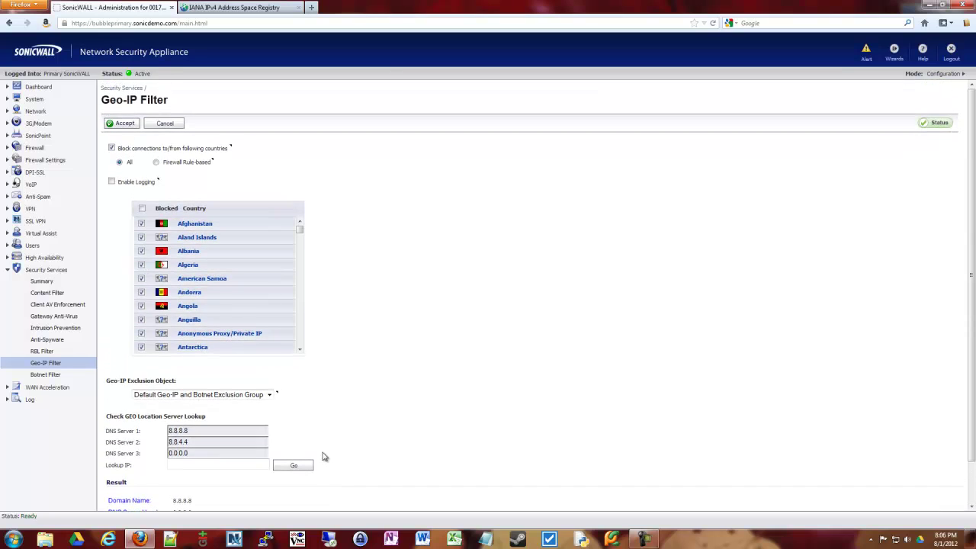
{"action": "scroll", "coordinate": [323, 458], "scroll_direction": "down", "scroll_amount": 1}
{"action": "scroll", "coordinate": [338, 449], "scroll_direction": "up", "scroll_amount": 1}
{"action": "left_click_drag", "start_coordinate": [301, 229], "coordinate": [301, 275]}
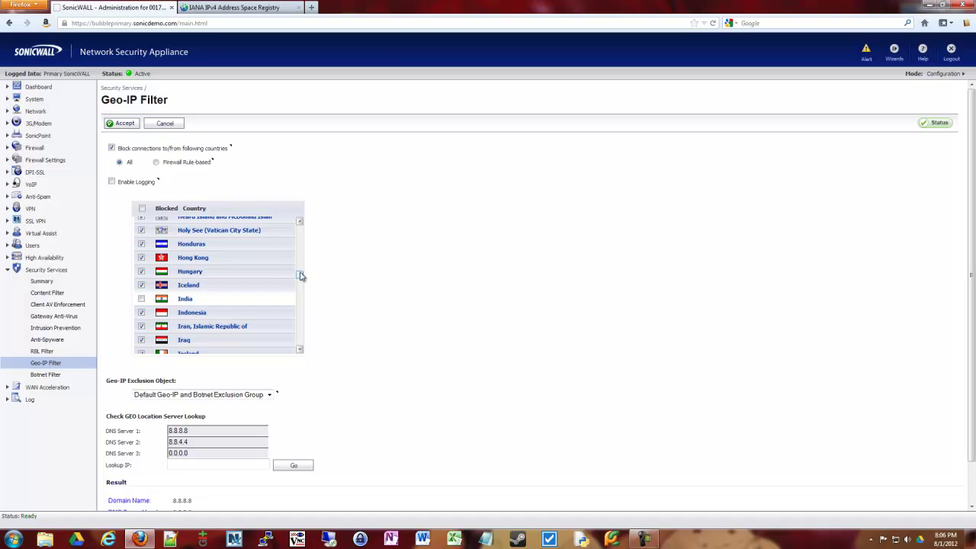